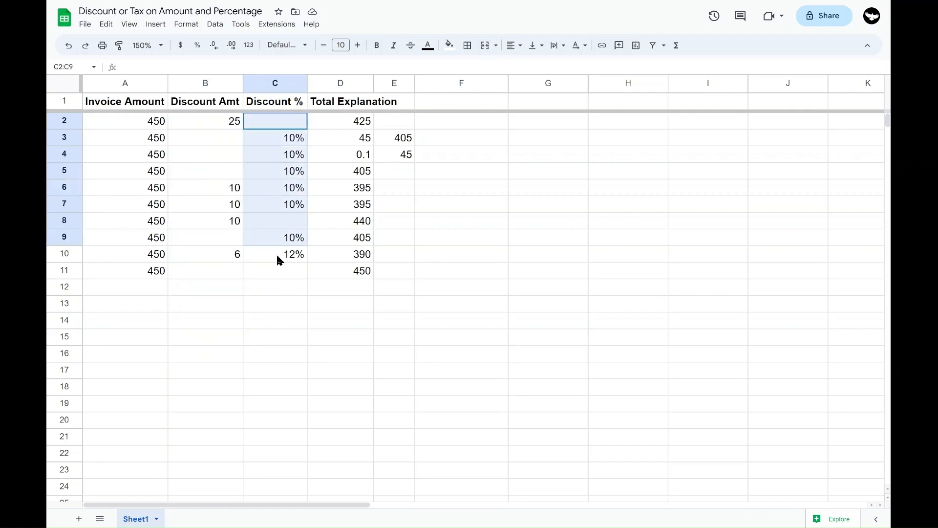
pyautogui.click(226, 145)
pyautogui.press('Right')
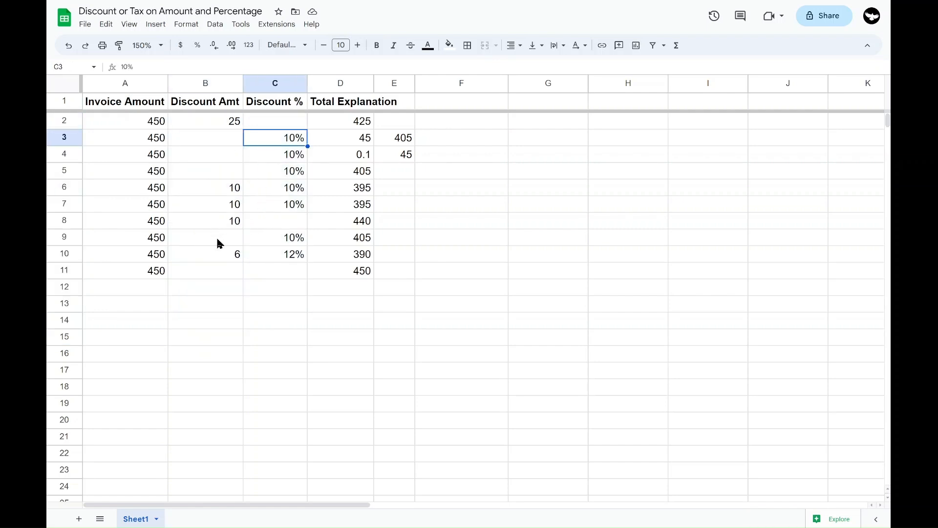
pyautogui.moveTo(228, 253); pyautogui.dragTo(336, 259)
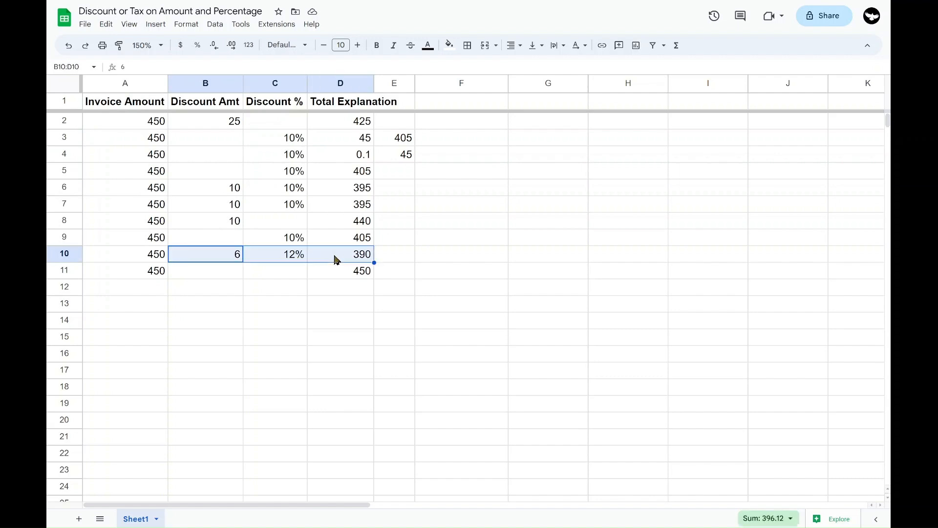
# Paste the copied headers "Discount Amt / %" and "Total" into cells F1 and G1
pyautogui.moveTo(450, 101); pyautogui.dragTo(518, 101)
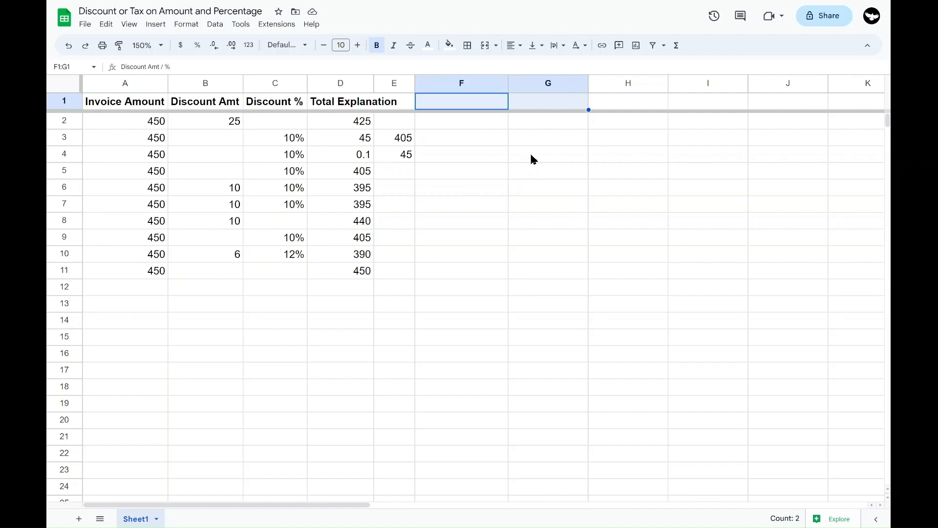
pyautogui.write('Discount Amt / %\tTotal')
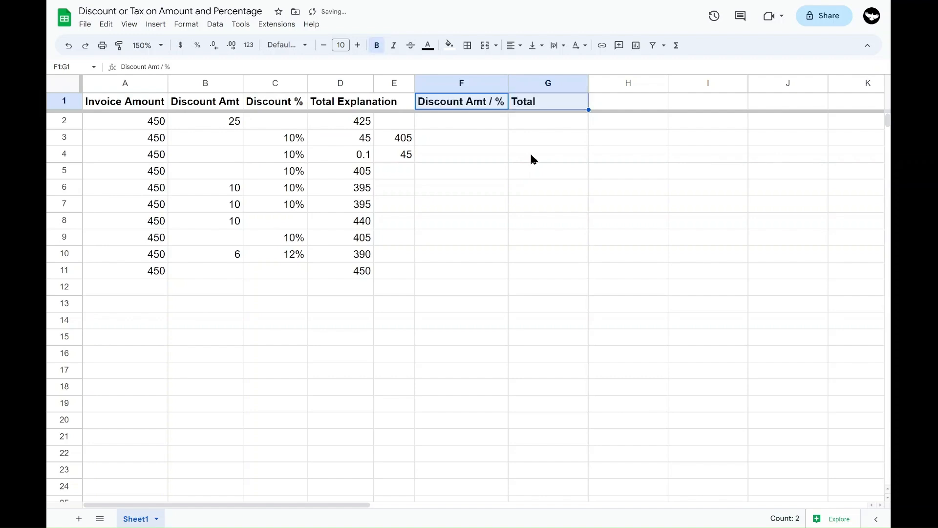
pyautogui.click(447, 124)
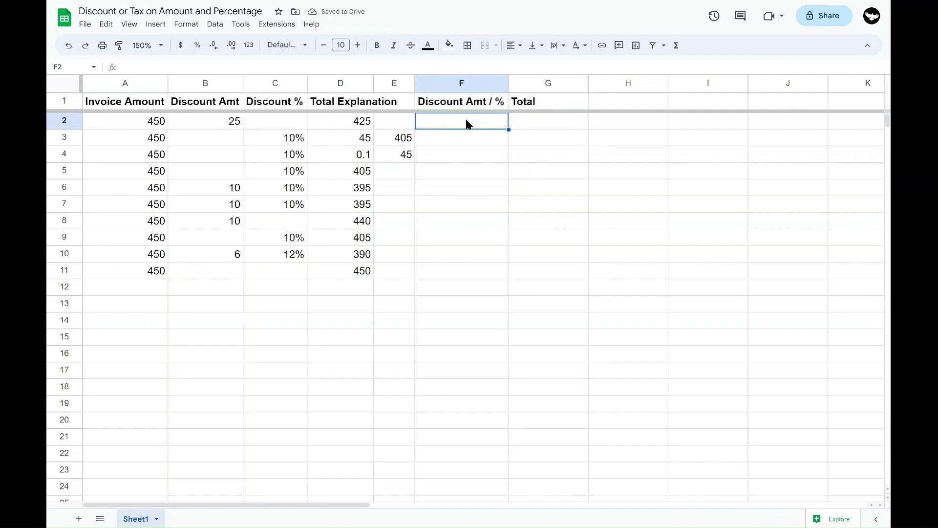
# Compare the combined discount column F with the separate discount amount and percentage columns B and C
pyautogui.click(462, 84)
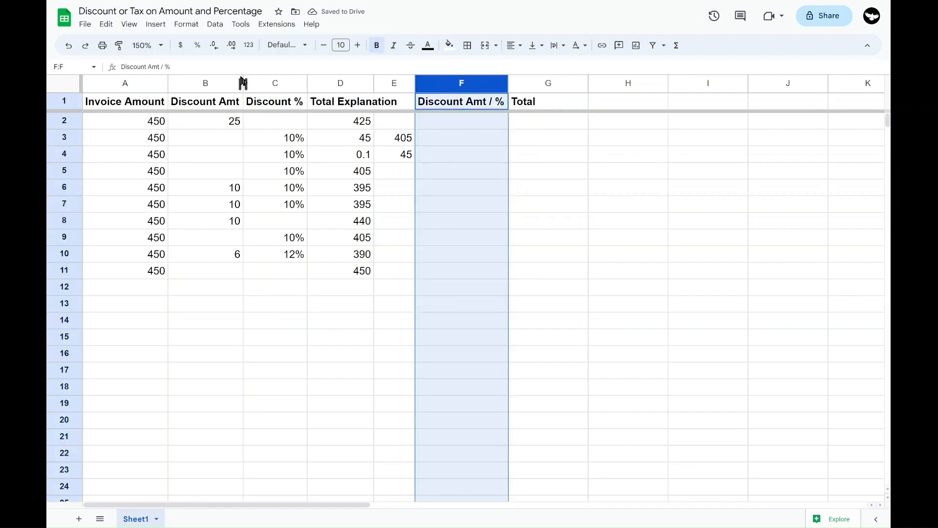
pyautogui.moveTo(209, 83); pyautogui.dragTo(259, 84)
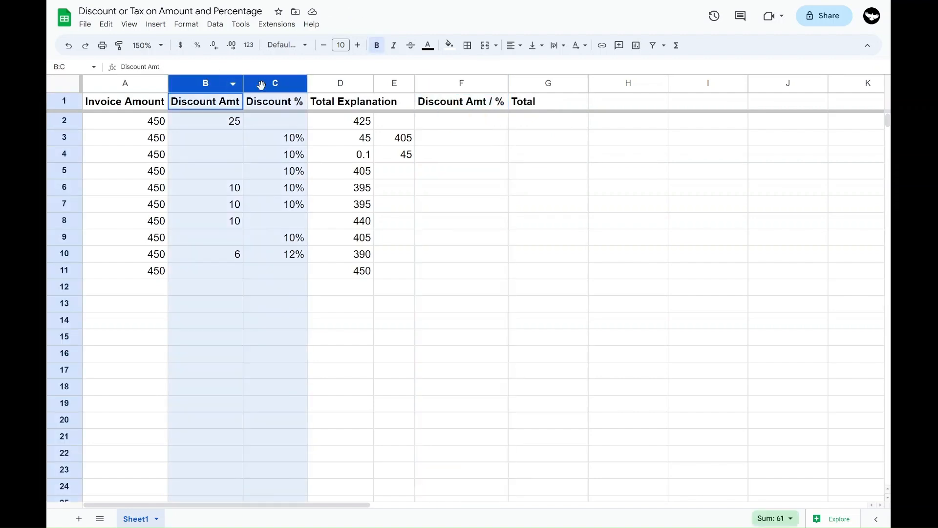
pyautogui.click(440, 83)
pyautogui.click(486, 118)
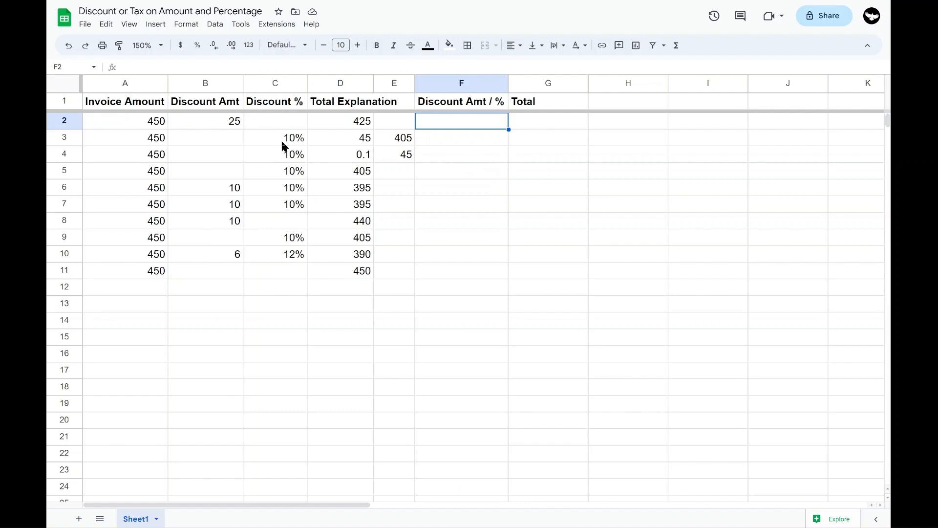
# Inspect the formula in D4 along with the percentage in C4 and the invoice amount in A4
pyautogui.click(326, 161)
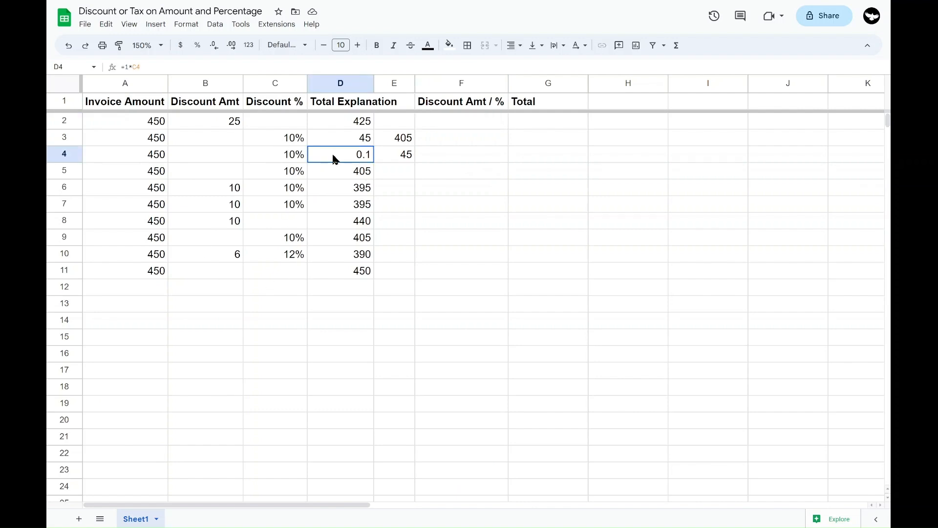
pyautogui.doubleClick(333, 155)
pyautogui.press('Return')
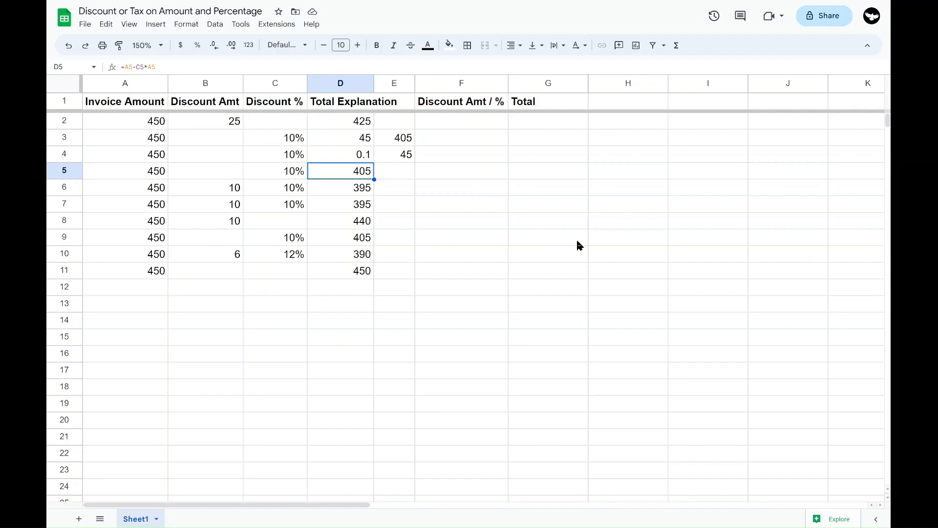
pyautogui.click(295, 156)
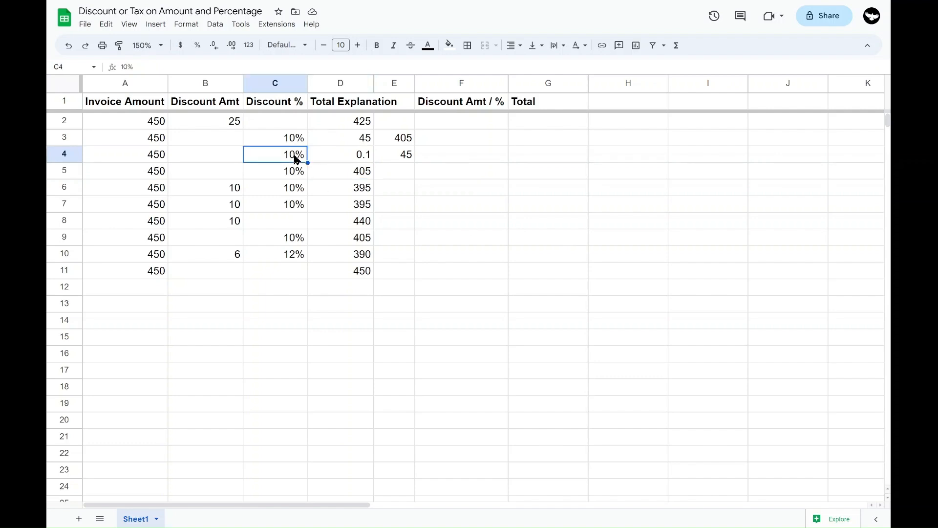
pyautogui.click(331, 161)
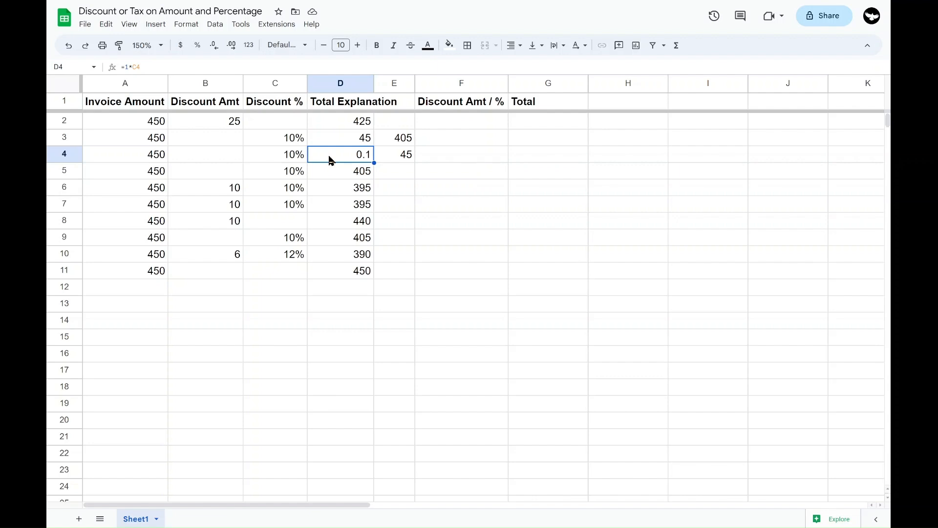
pyautogui.click(258, 154)
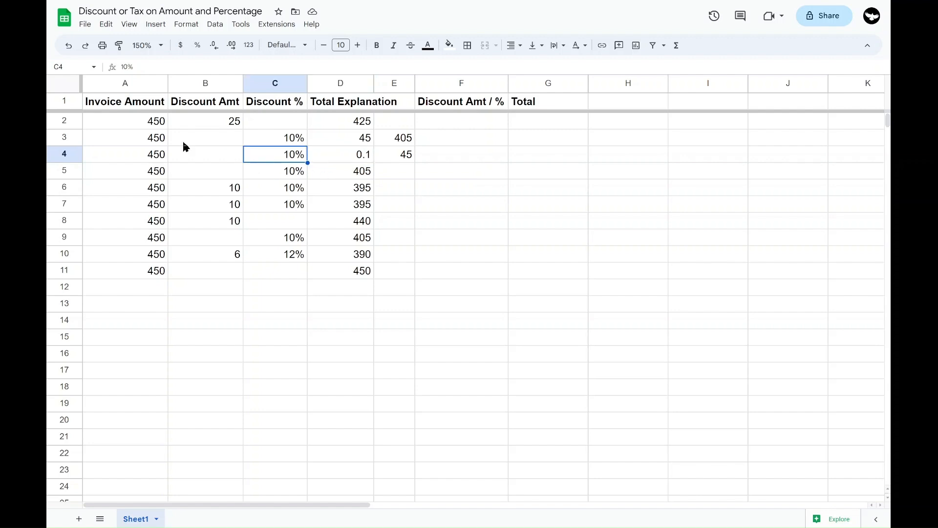
pyautogui.click(154, 161)
pyautogui.click(294, 155)
pyautogui.doubleClick(343, 155)
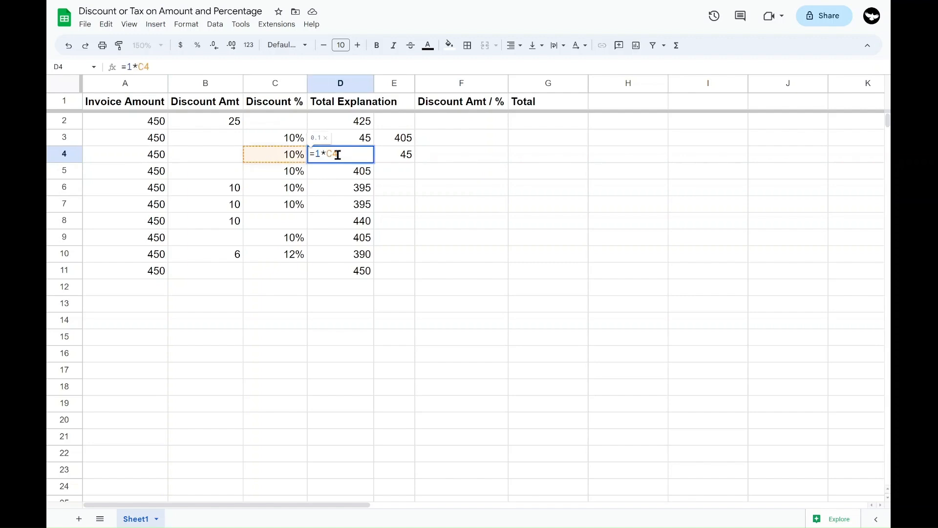
pyautogui.press('Escape')
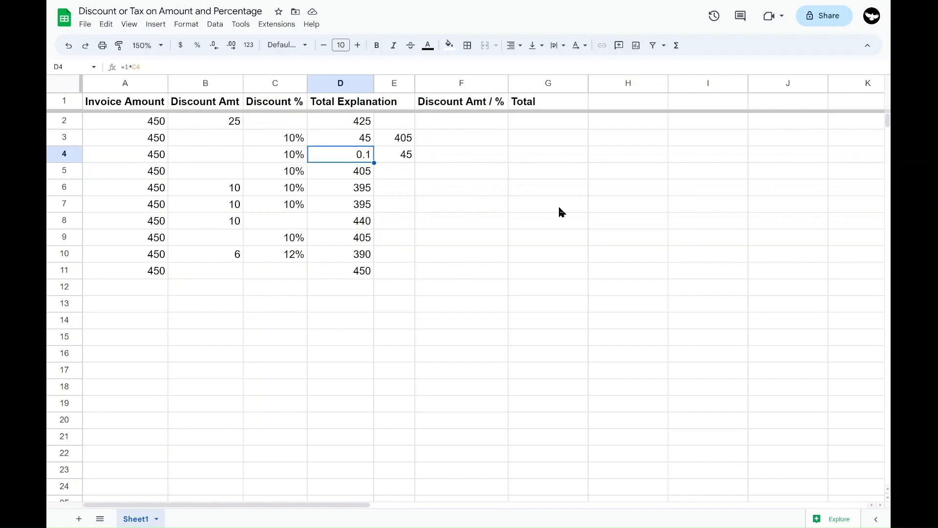
# Set the discount percentage in C4 to 90% and check its decimal equivalent in D4
pyautogui.press('Left')
pyautogui.press('Right')
pyautogui.press('Left')
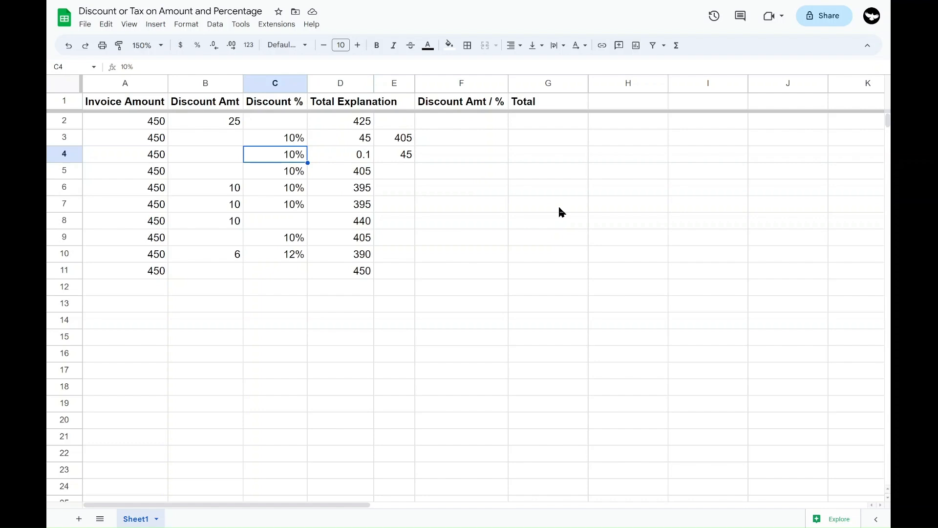
pyautogui.write('90')
pyautogui.press('Return')
pyautogui.press('Up')
pyautogui.press('Right')
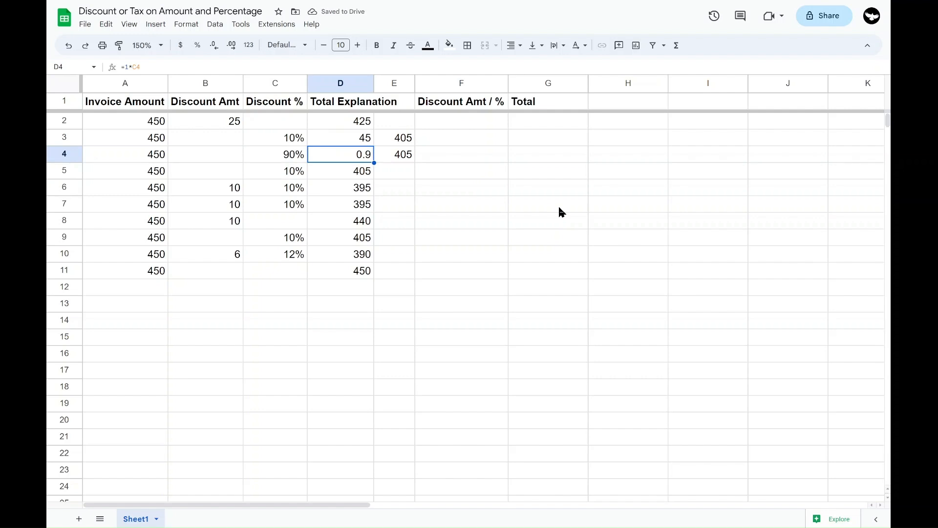
# Set the discount percentage in C4 to 100% and compare the decimal in D4 with the invoice amount in A4
pyautogui.press('Left')
pyautogui.write('100')
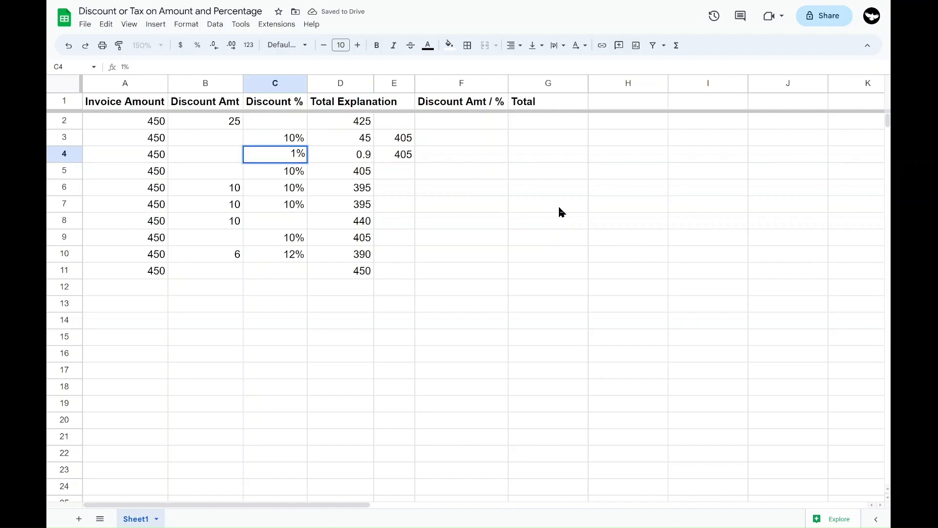
pyautogui.press('Right')
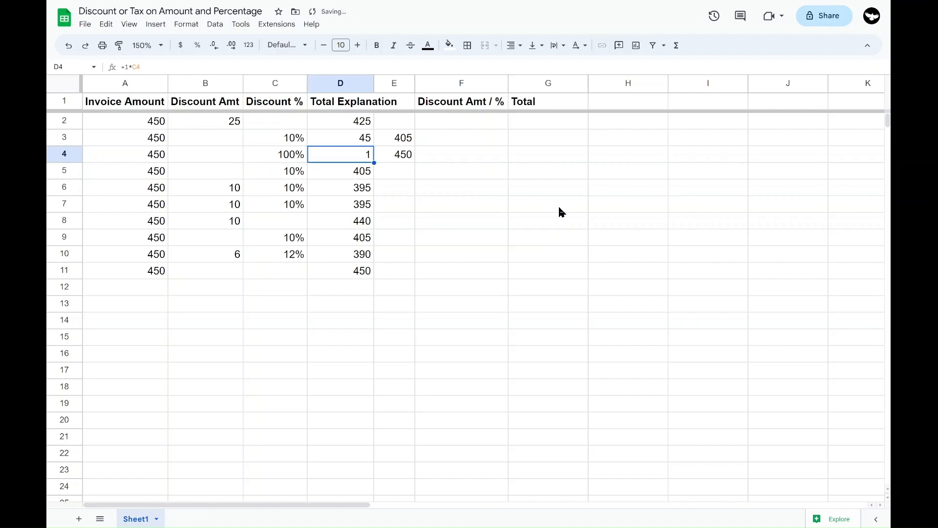
pyautogui.press('Left')
pyautogui.press('Left')
pyautogui.press('Left')
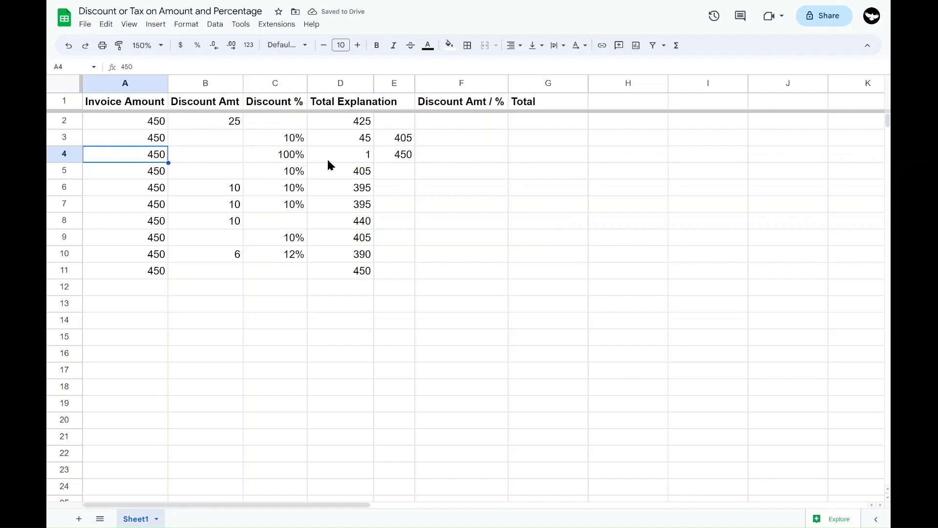
pyautogui.click(366, 157)
# Set the discount percentage in C4 to 110% and check the formulas in D4 and E4 against the invoice amount
pyautogui.click(277, 155)
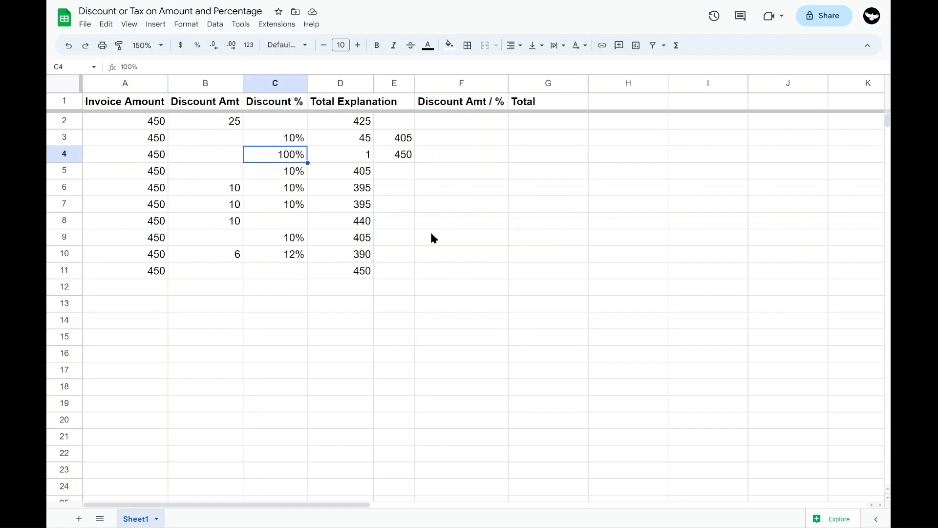
pyautogui.write('110')
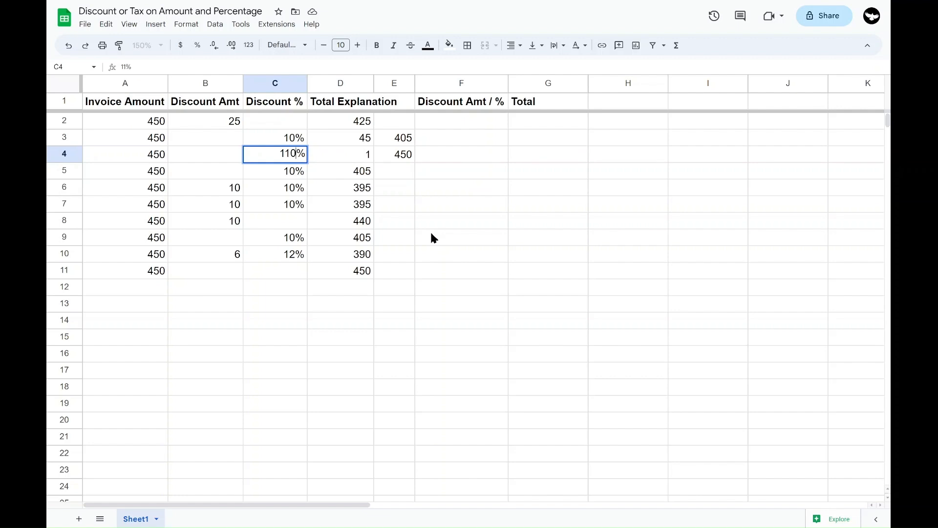
pyautogui.press('Tab')
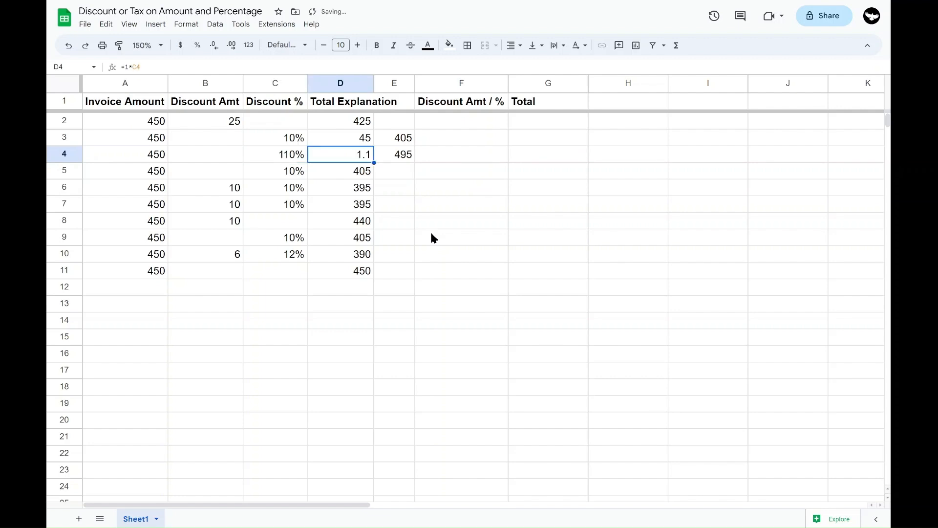
pyautogui.press('Right')
pyautogui.press('Left')
pyautogui.press('Right')
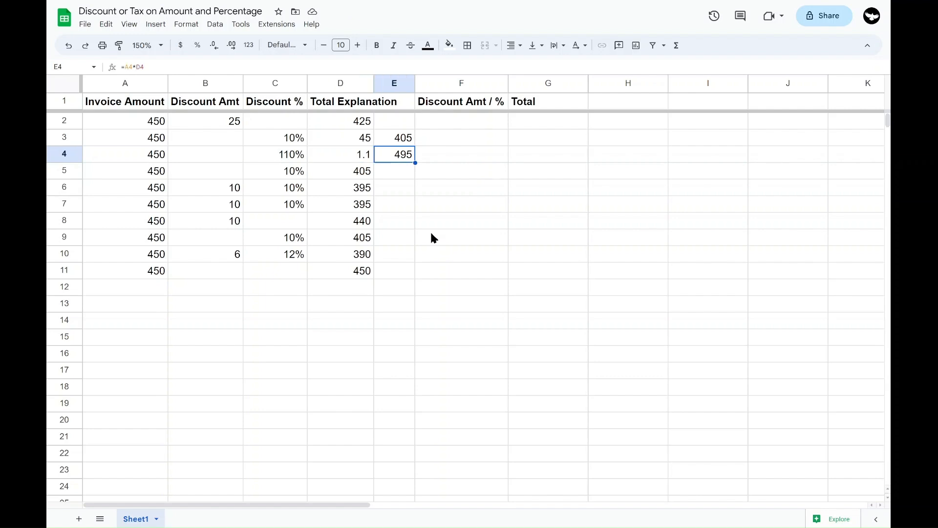
pyautogui.click(164, 157)
pyautogui.click(359, 156)
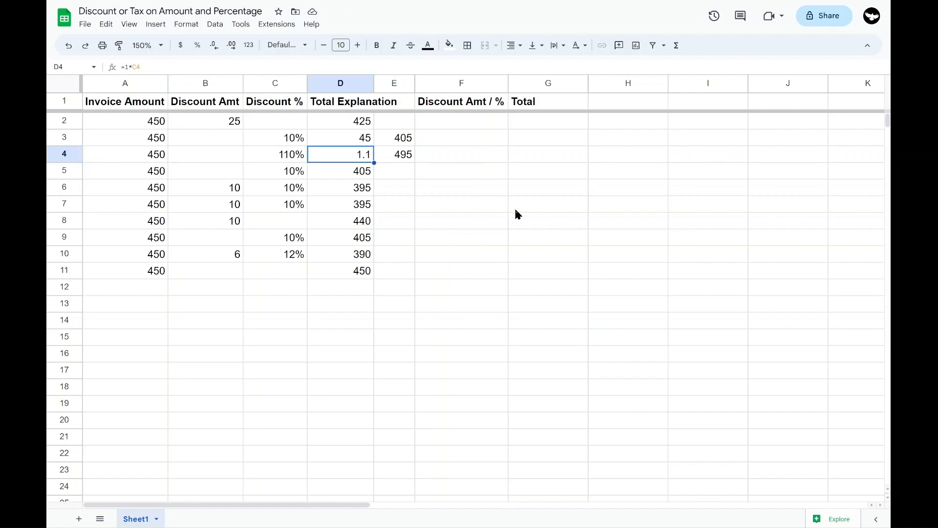
# Set the discount percentage in C4 to 10%
pyautogui.press('Left')
pyautogui.press('BackSpace')
pyautogui.write('10')
pyautogui.press('Right')
pyautogui.click(286, 158)
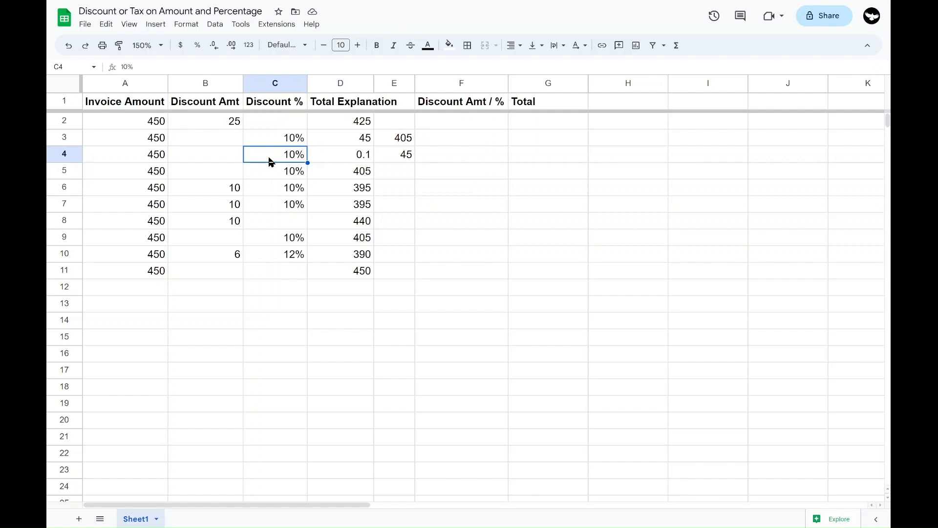
# Examine how row 4's percentage in C4 relates to its decimal value in D4 and the discount formula in E4
pyautogui.click(440, 155)
pyautogui.hotkey('ctrl', 'Up')
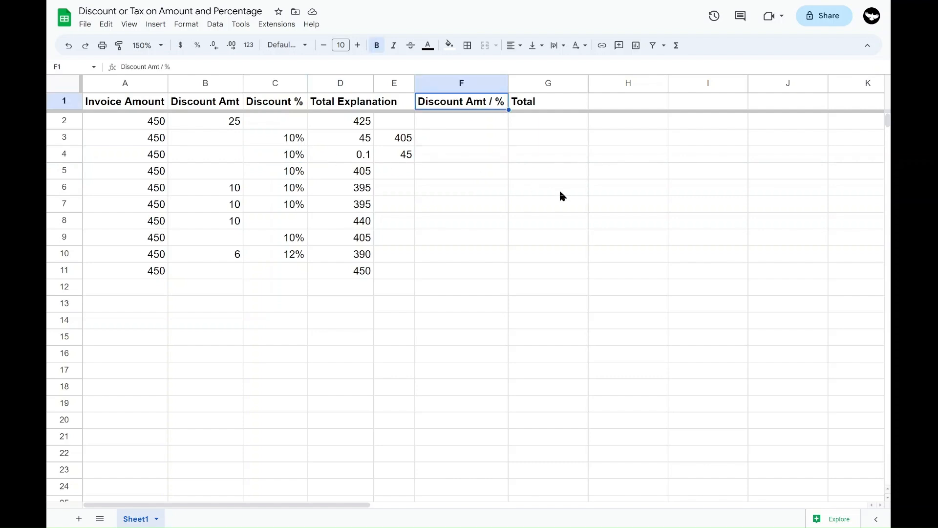
pyautogui.press('Down')
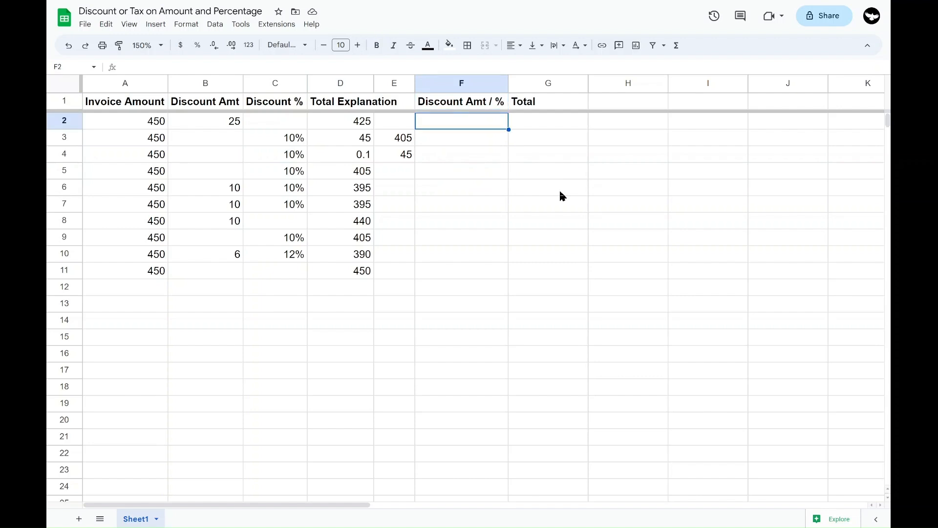
pyautogui.press('Down')
pyautogui.press('Down')
pyautogui.press('Left')
pyautogui.press('Left')
pyautogui.press('Left')
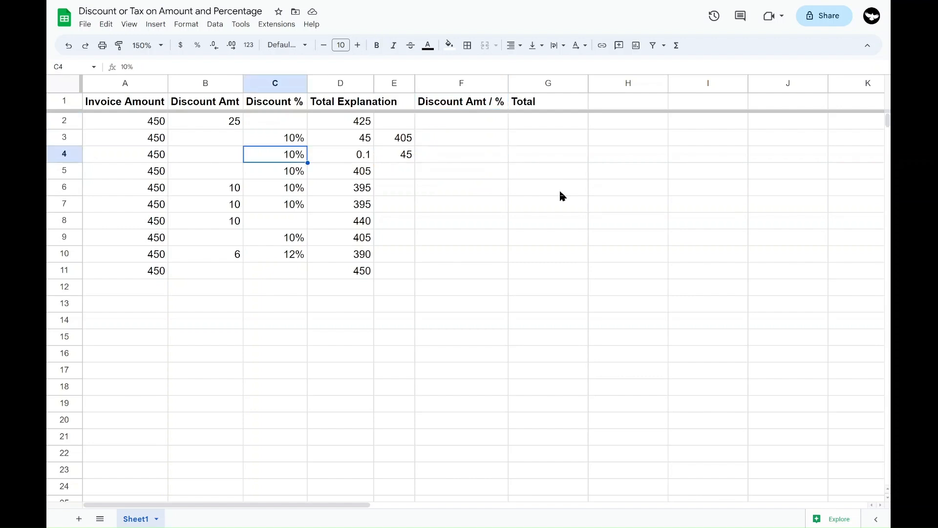
pyautogui.press('Right')
pyautogui.press('Right')
pyautogui.press('Left')
pyautogui.press('Left')
pyautogui.press('Right')
pyautogui.press('Right')
pyautogui.press('Right')
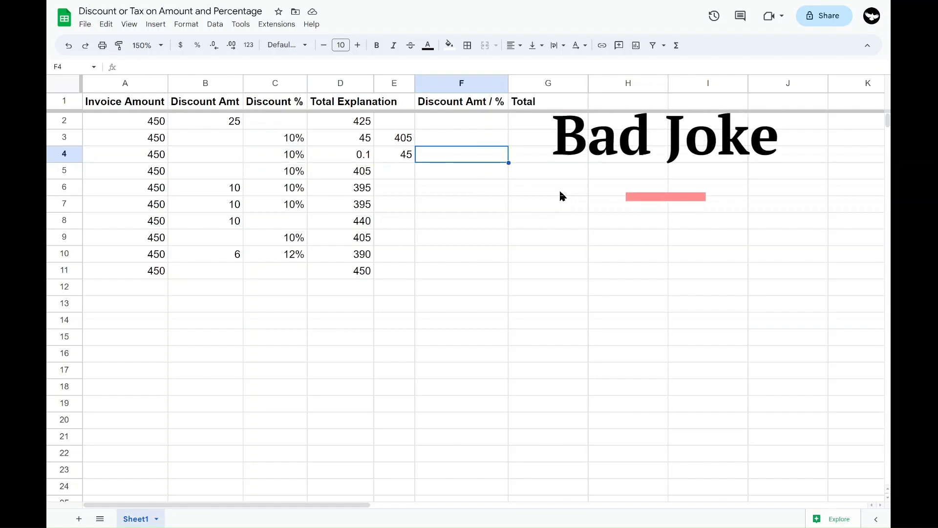
pyautogui.press('Up')
pyautogui.press('Up')
pyautogui.press('Down')
pyautogui.press('Down')
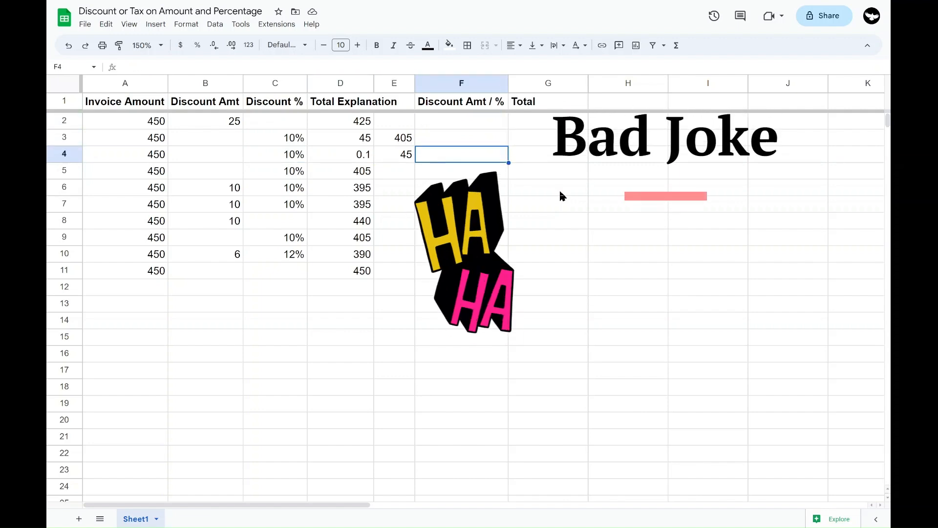
pyautogui.press('Left')
pyautogui.press('Left')
pyautogui.press('Left')
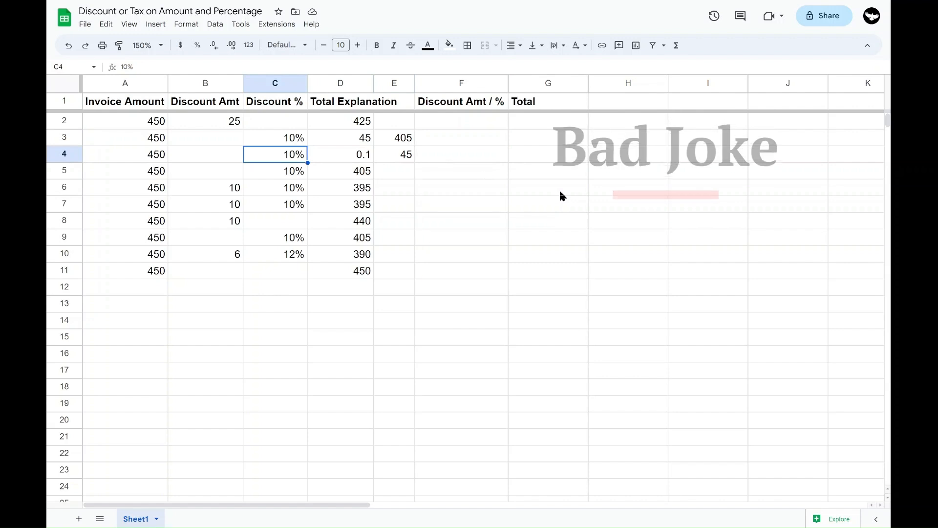
pyautogui.press('Right')
pyautogui.press('Right')
pyautogui.press('Right')
pyautogui.press('Left')
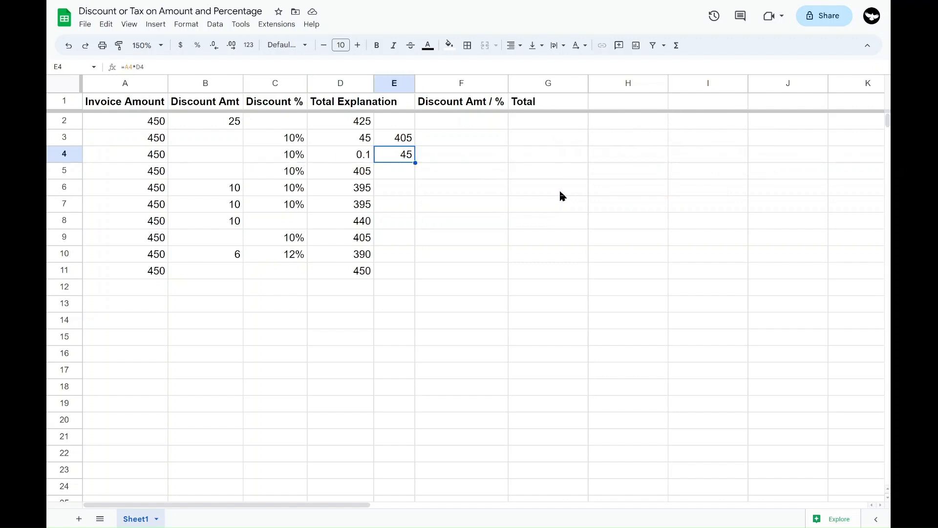
pyautogui.press('Left')
pyautogui.press('Left')
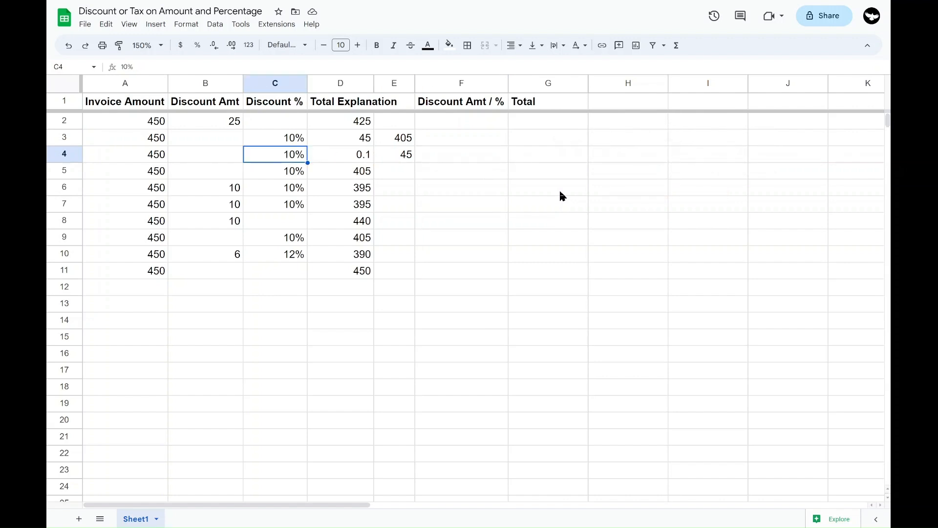
pyautogui.click(339, 162)
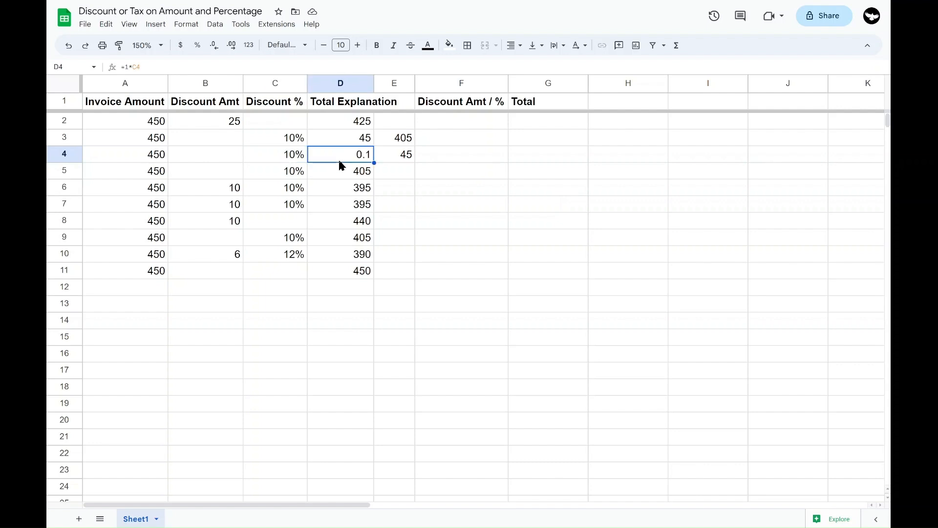
# Enter a fixed discount of 100 in F2 of the combined discount amount/percentage column
pyautogui.moveTo(468, 122); pyautogui.dragTo(469, 285)
pyautogui.click(458, 122)
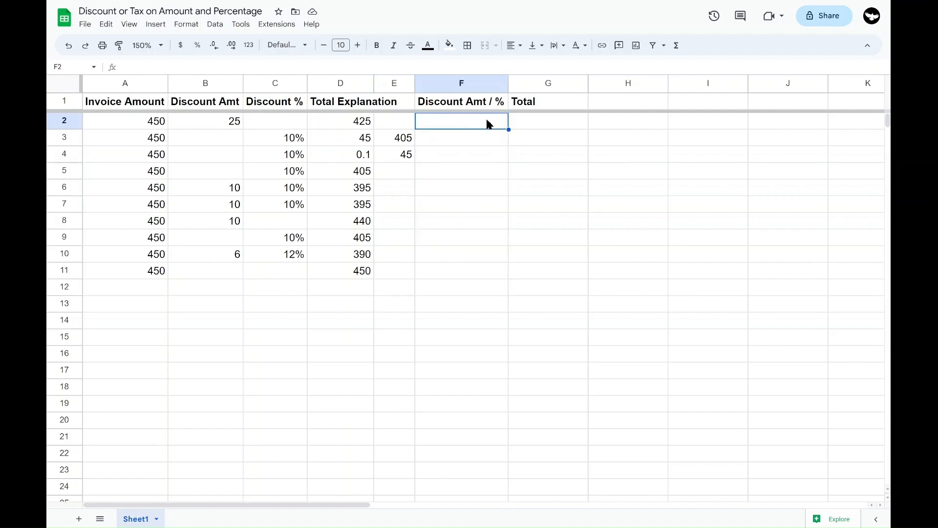
pyautogui.write('100')
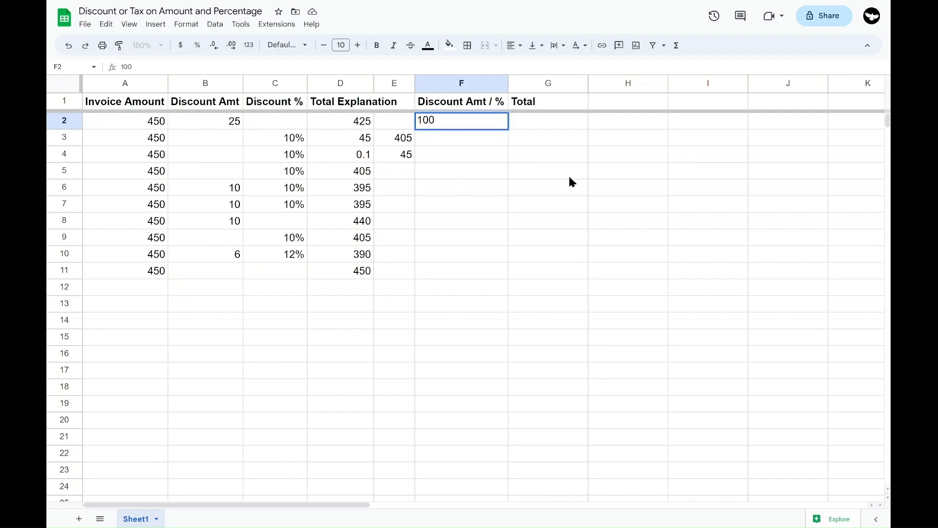
pyautogui.press('Return')
pyautogui.press('Up')
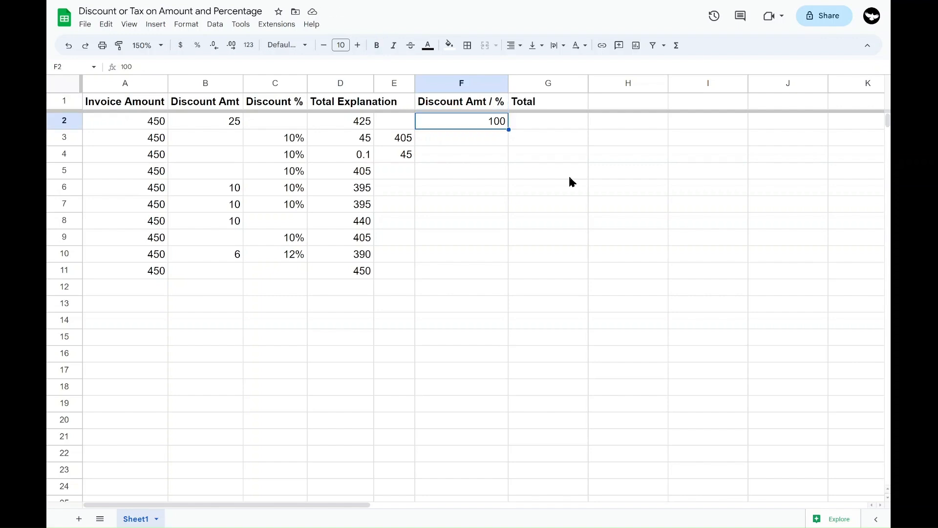
# Enter a percentage discount of 10% in F3
pyautogui.press('Down')
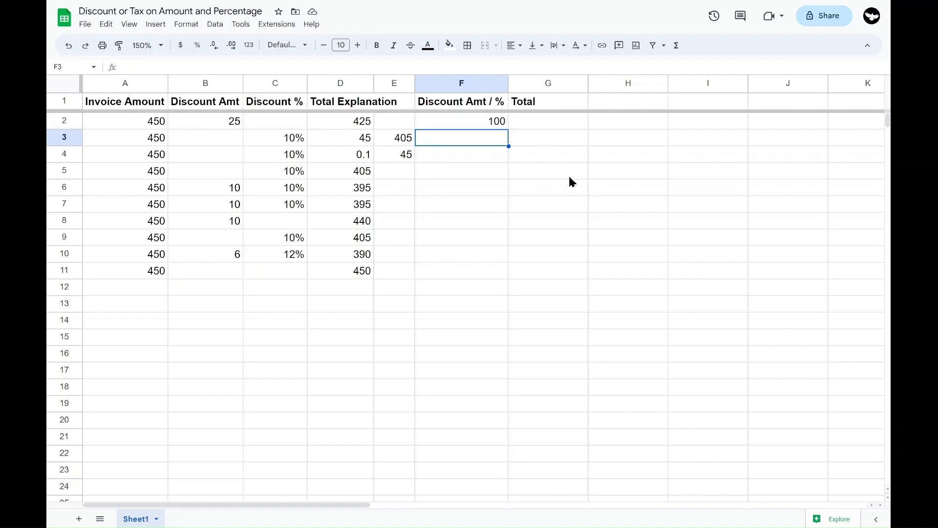
pyautogui.write('1')
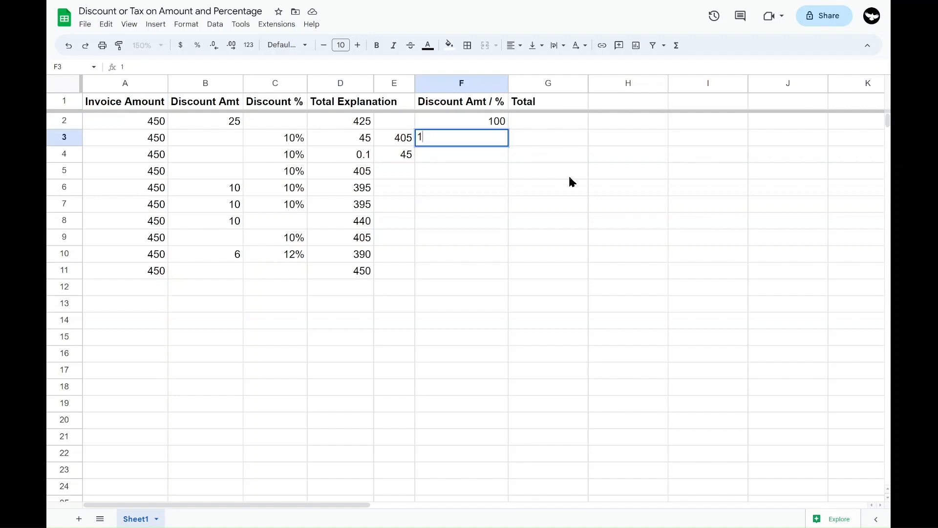
pyautogui.write('0%')
pyautogui.press('Return')
# Compare the fixed amount in F2 with the percentage in F3 and the invoice amount in A3
pyautogui.press('Up')
pyautogui.press('Up')
pyautogui.press('Up')
pyautogui.press('Down')
pyautogui.press('Down')
pyautogui.press('Right')
pyautogui.press('Left')
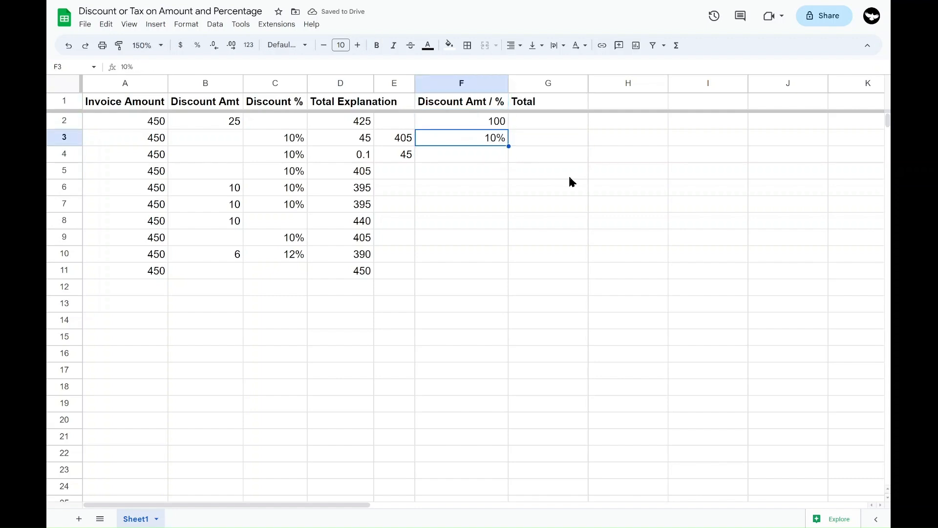
pyautogui.click(146, 142)
pyautogui.click(462, 126)
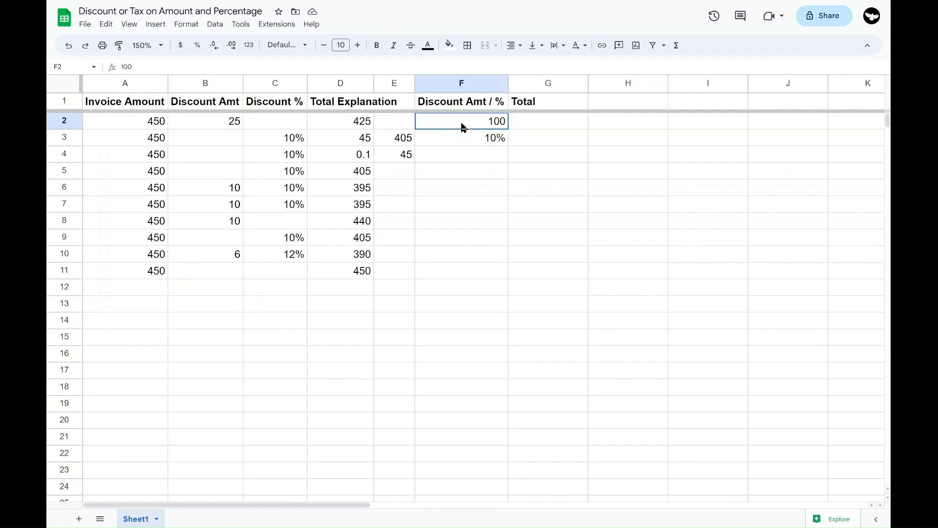
pyautogui.moveTo(513, 123); pyautogui.dragTo(521, 222)
pyautogui.click(464, 154)
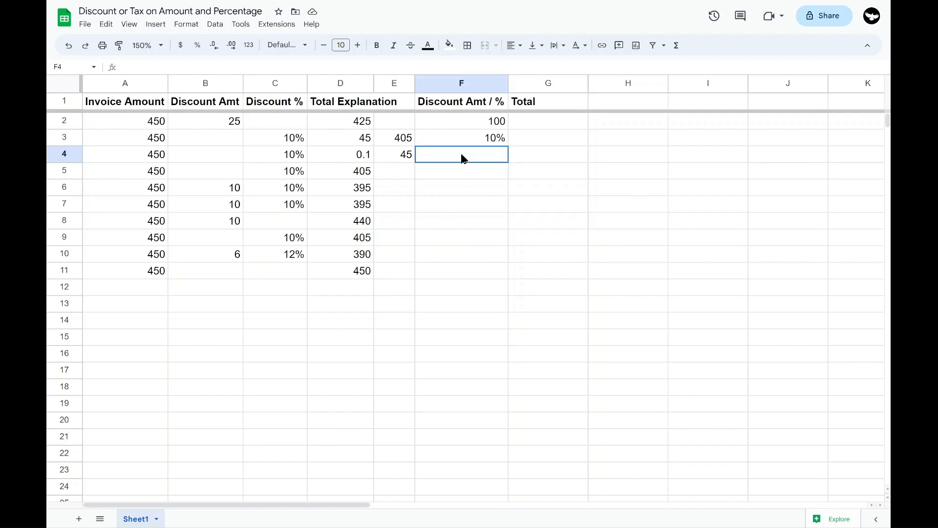
pyautogui.click(477, 140)
# Start an IF formula in G2 under Total that tests whether the discount is a percentage, using F2<1
pyautogui.click(533, 122)
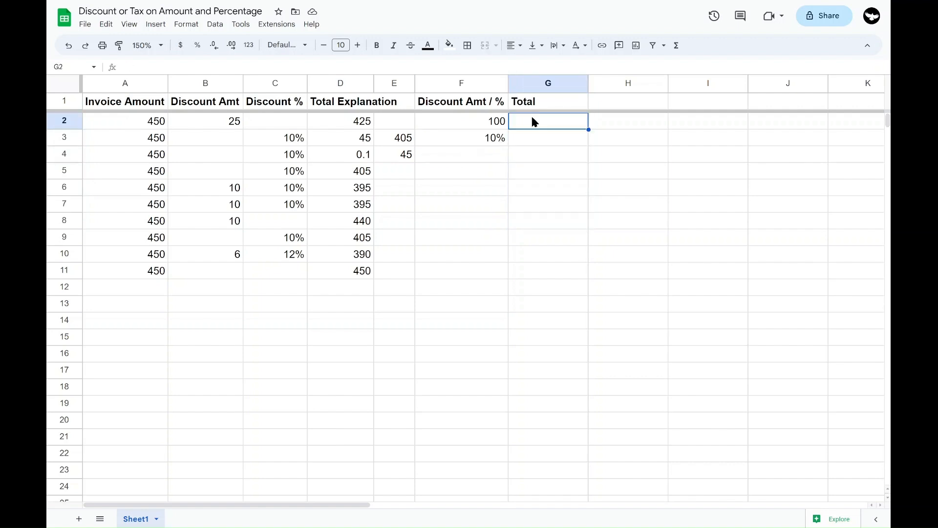
pyautogui.write('=if')
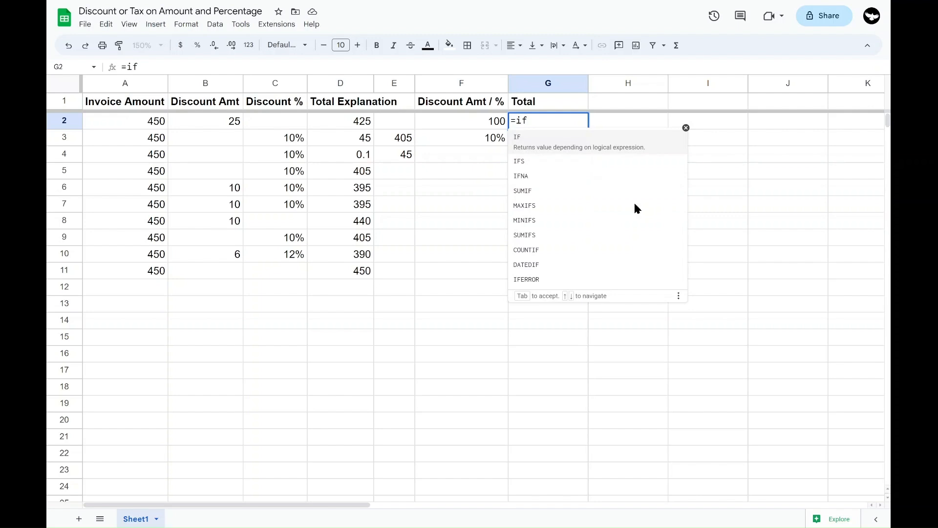
pyautogui.press('Tab')
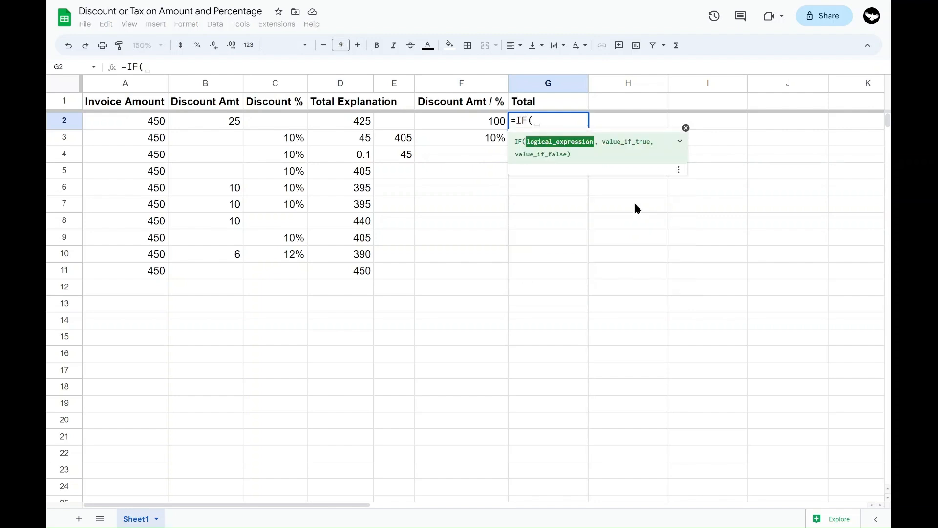
pyautogui.click(452, 121)
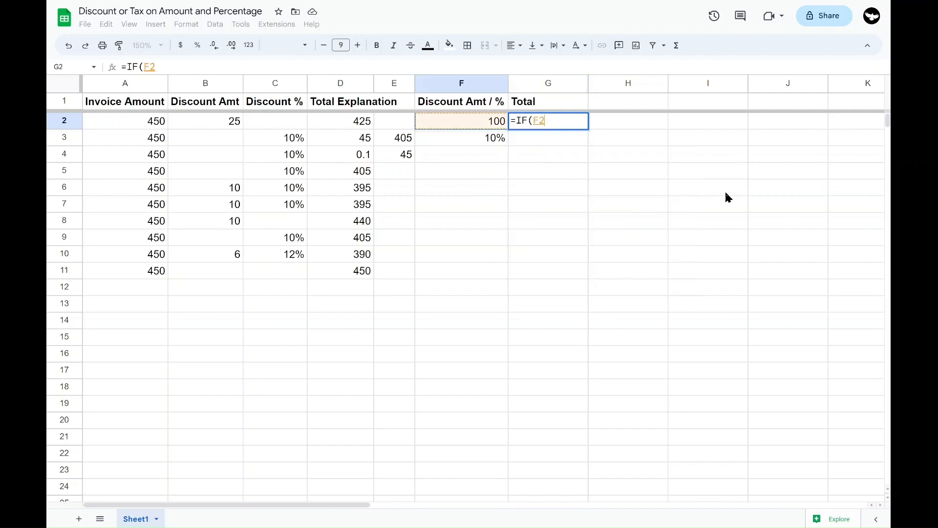
pyautogui.write('<1')
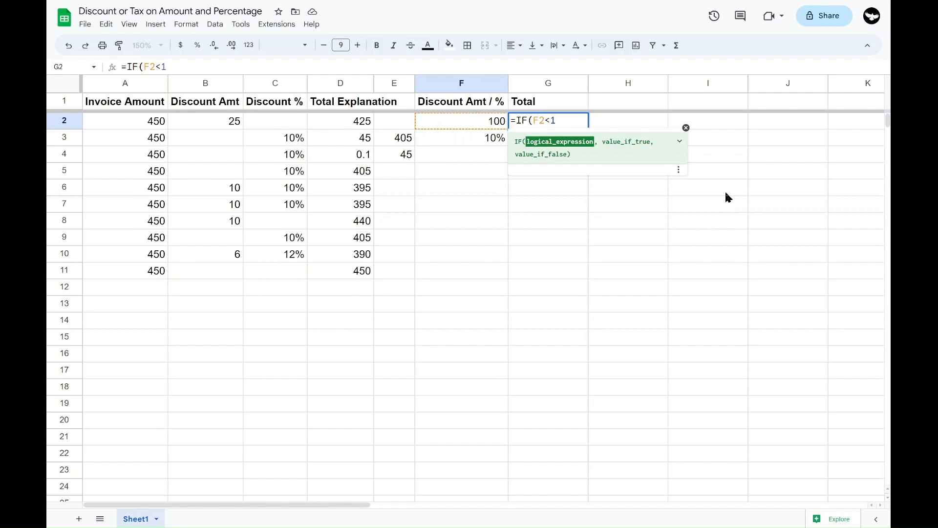
pyautogui.write(',')
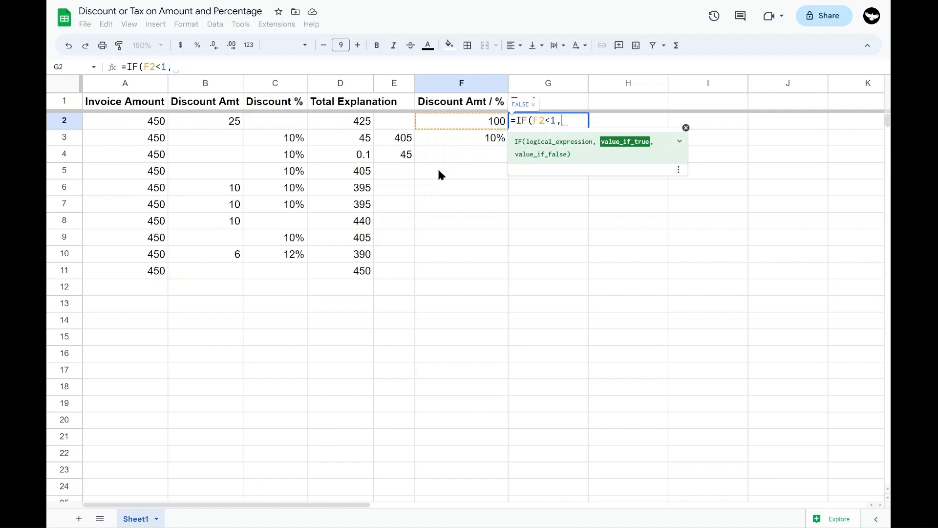
# Add A2-F2*A2 as the value if true in G2's IF formula and check that expression
pyautogui.click(156, 126)
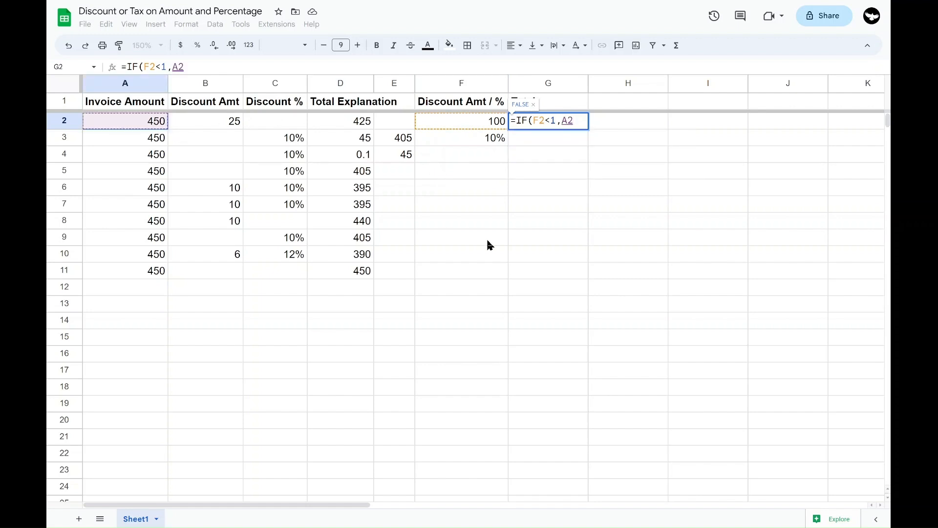
pyautogui.write('-')
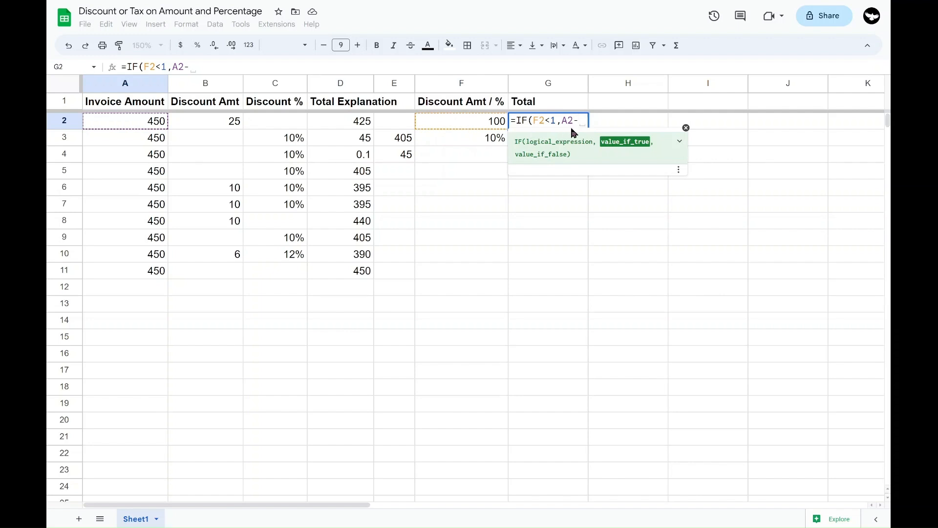
pyautogui.click(466, 122)
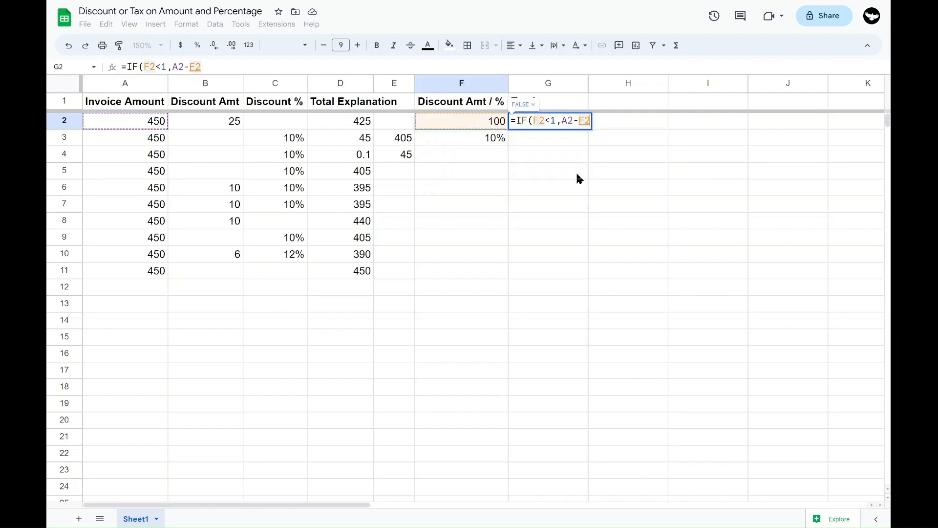
pyautogui.write('*')
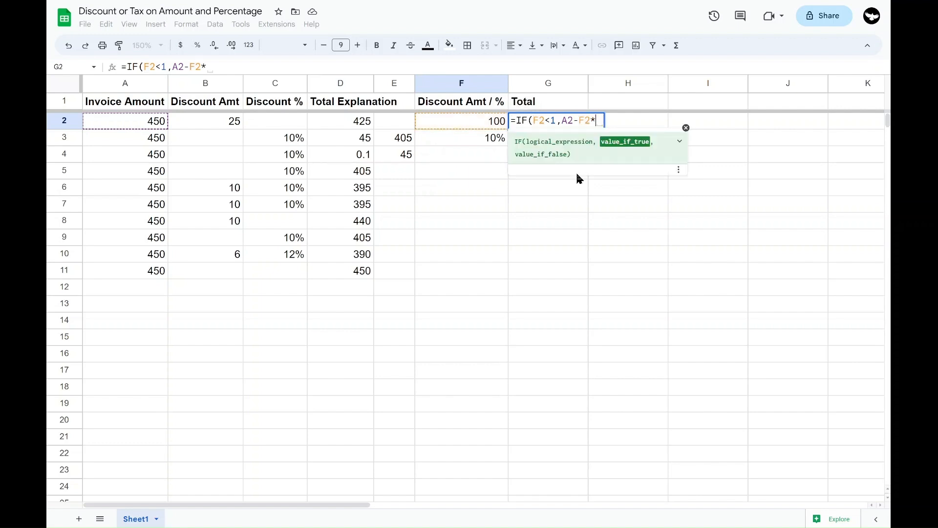
pyautogui.click(131, 126)
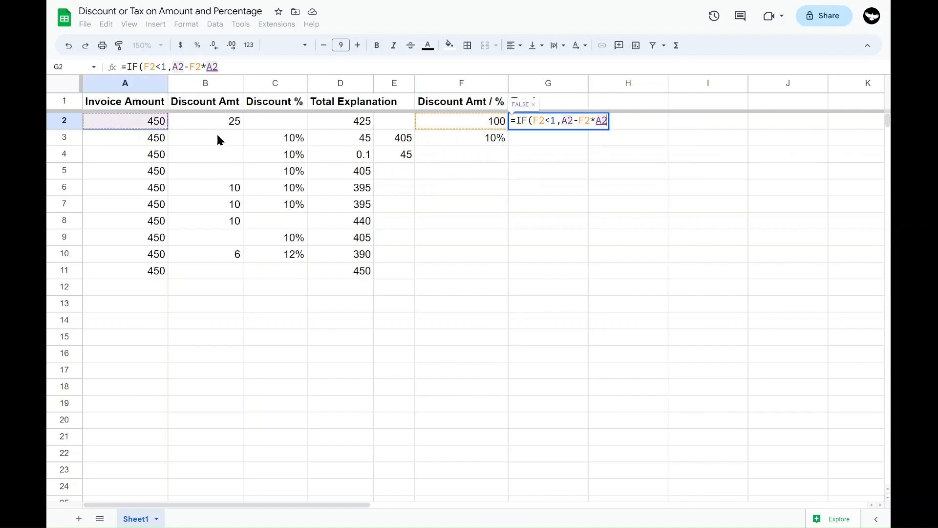
pyautogui.moveTo(562, 121); pyautogui.dragTo(604, 120)
pyautogui.click(597, 121)
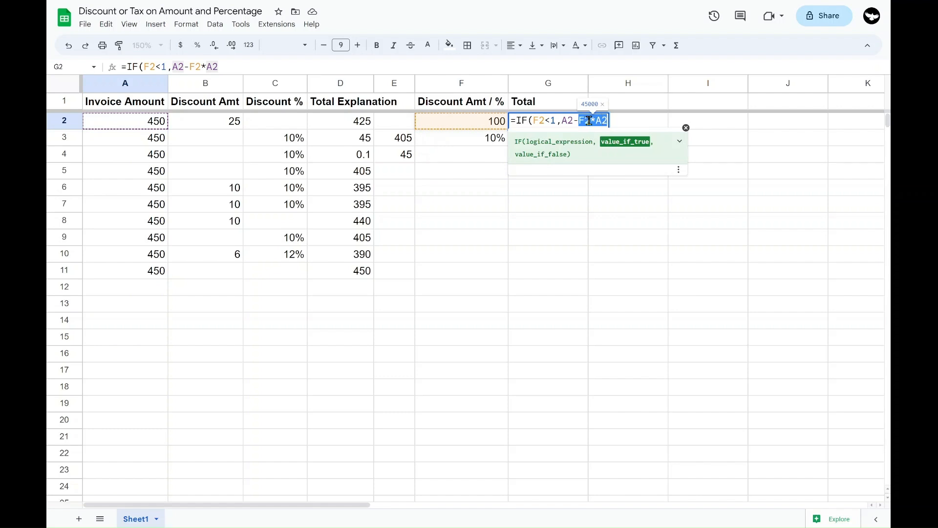
pyautogui.moveTo(561, 120); pyautogui.dragTo(606, 118)
pyautogui.click(607, 119)
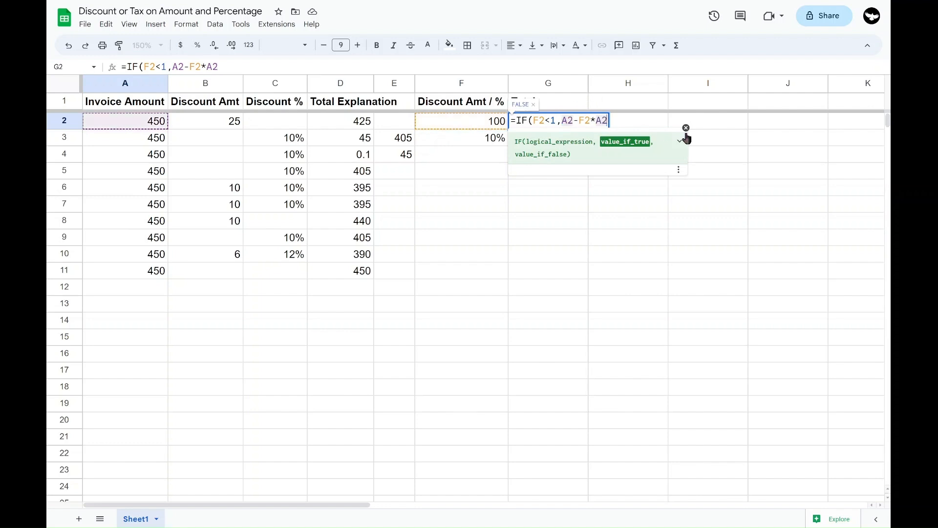
# Complete G2's IF formula with A2-F2 as the value if false and fill it down through G10
pyautogui.write(',')
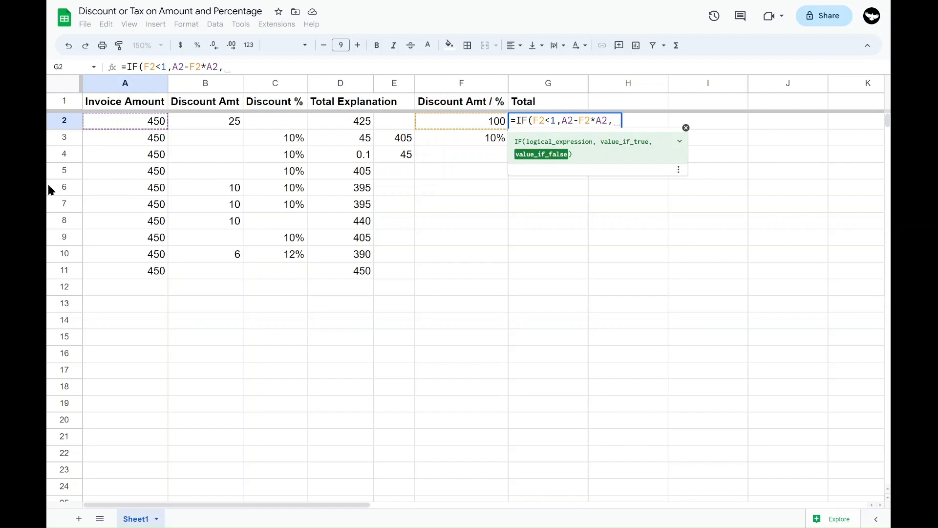
pyautogui.click(139, 125)
pyautogui.write('-')
pyautogui.click(462, 128)
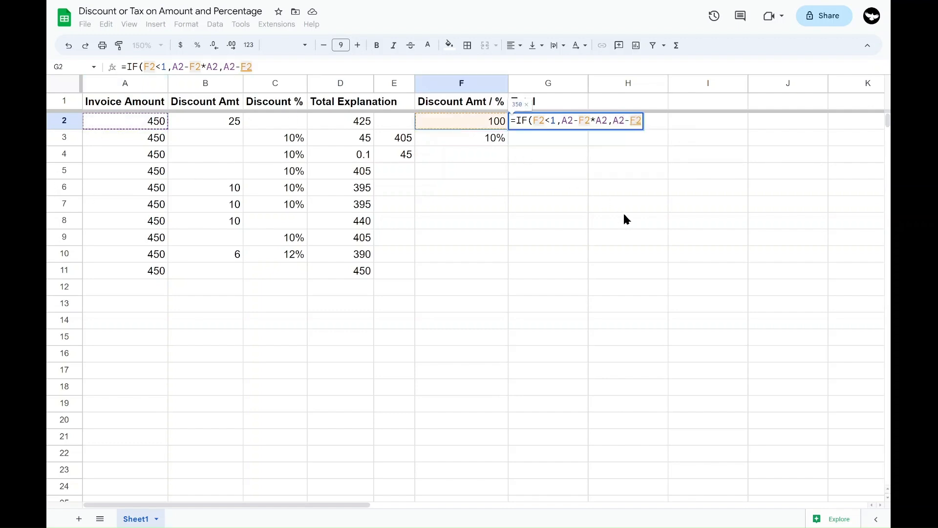
pyautogui.write(')')
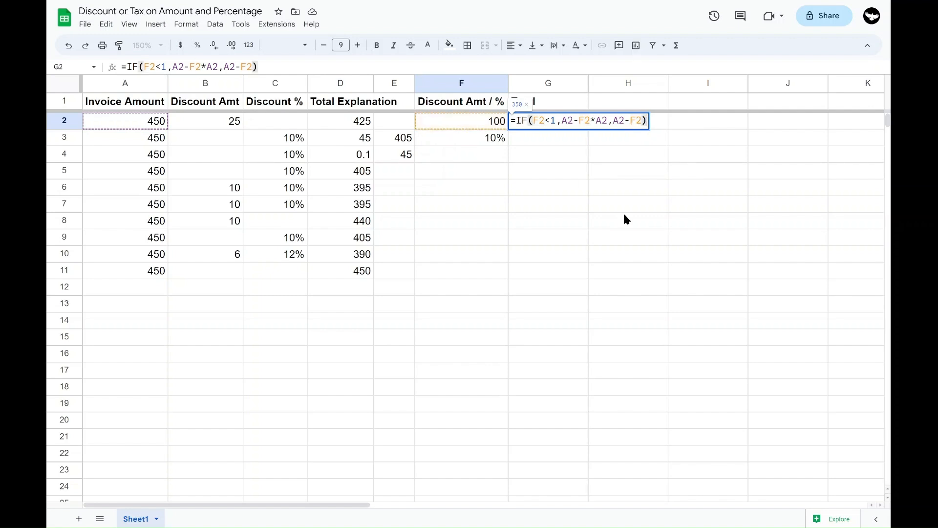
pyautogui.press('Return')
pyautogui.press('Up')
pyautogui.moveTo(589, 129); pyautogui.dragTo(585, 264)
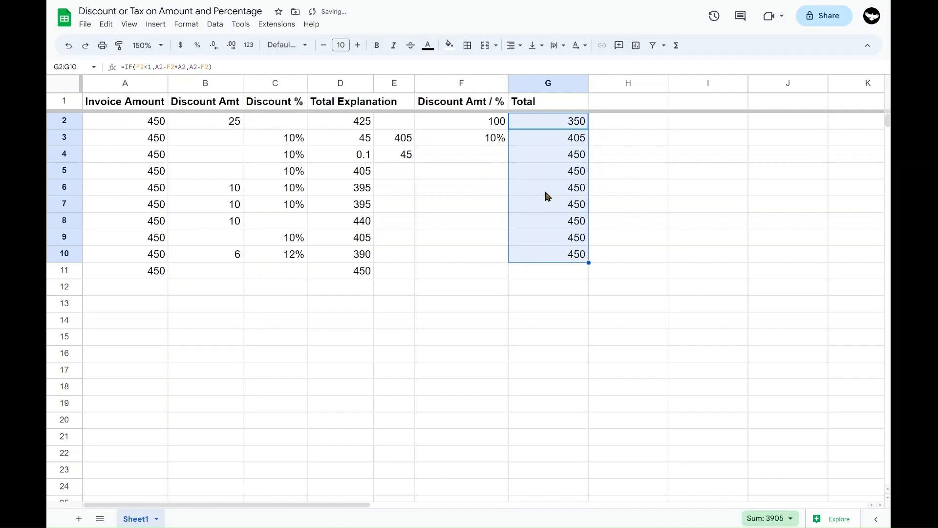
# Review the parts of the IF formula in G2 and the totals next to the blank discounts in F4:F10
pyautogui.click(533, 120)
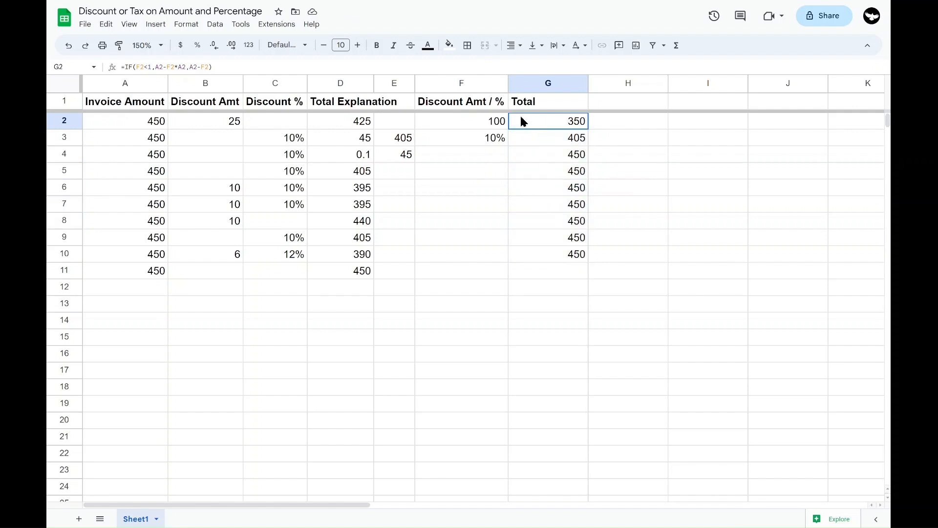
pyautogui.doubleClick(520, 122)
pyautogui.moveTo(534, 121); pyautogui.dragTo(649, 120)
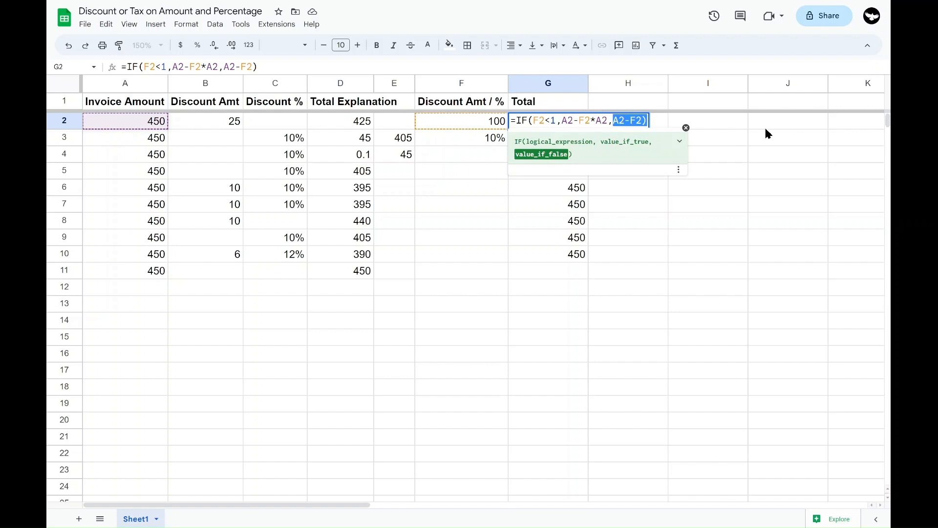
pyautogui.press('Tab')
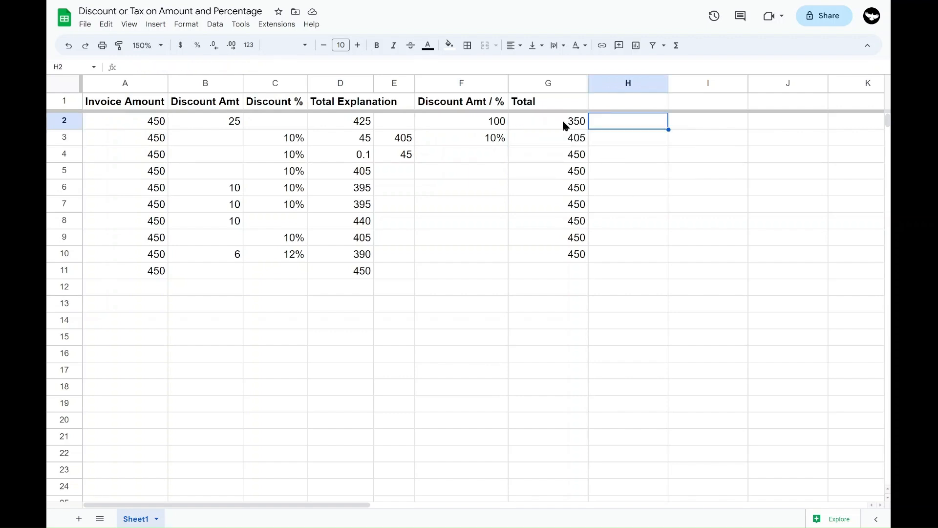
pyautogui.moveTo(551, 127); pyautogui.dragTo(547, 269)
pyautogui.click(487, 191)
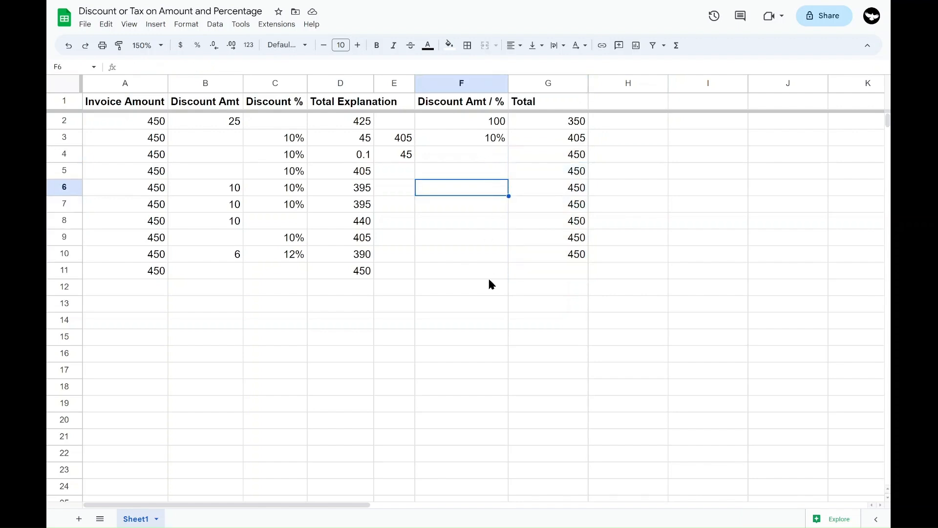
pyautogui.moveTo(482, 154); pyautogui.dragTo(481, 254)
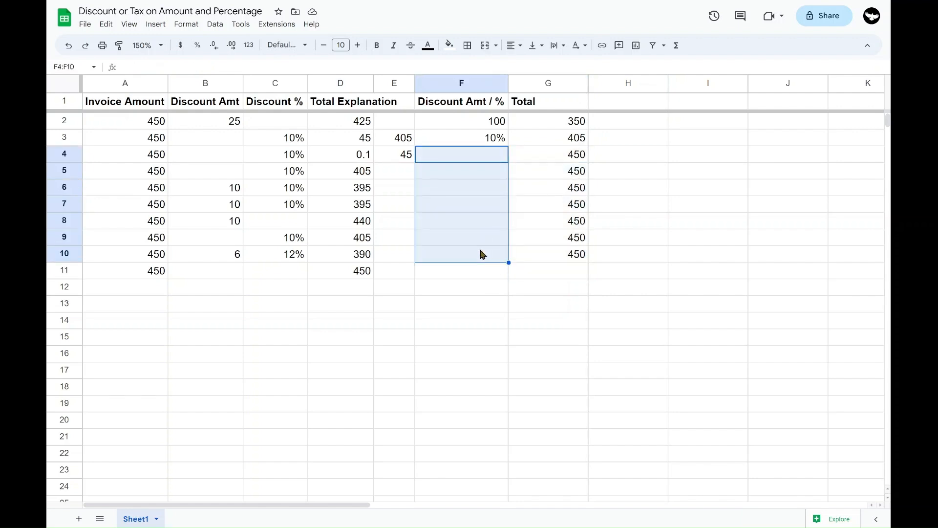
# Start an IFS formula in H2 whose first condition, F2="", returns an empty string "" for blank discounts
pyautogui.click(610, 119)
pyautogui.write('=IFS(')
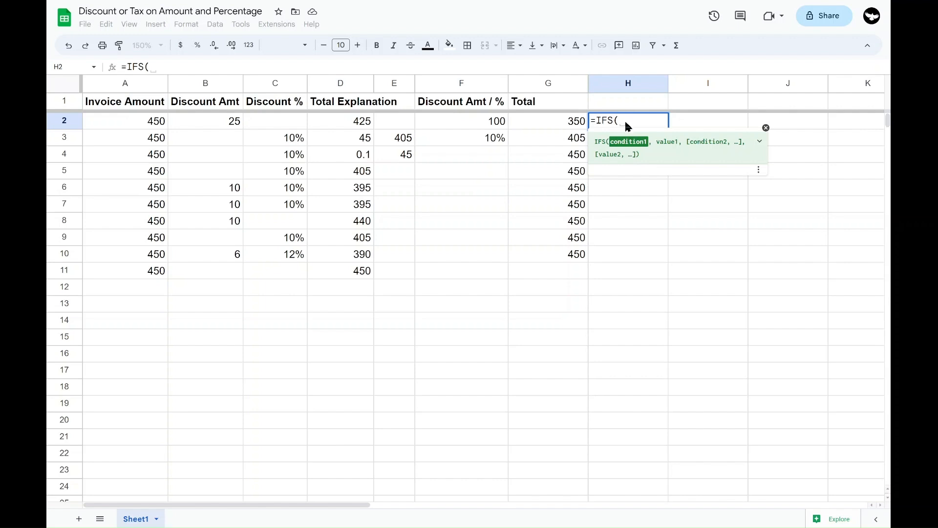
pyautogui.click(465, 120)
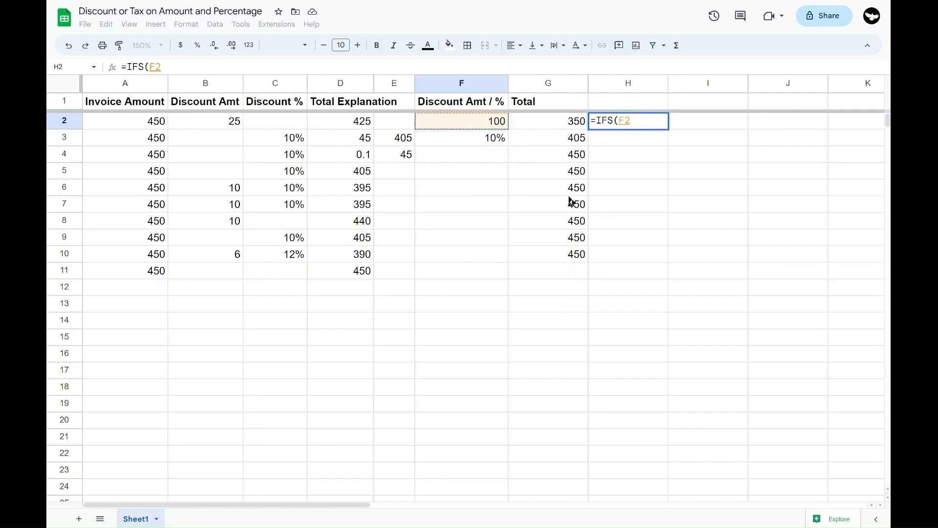
pyautogui.write('="",""')
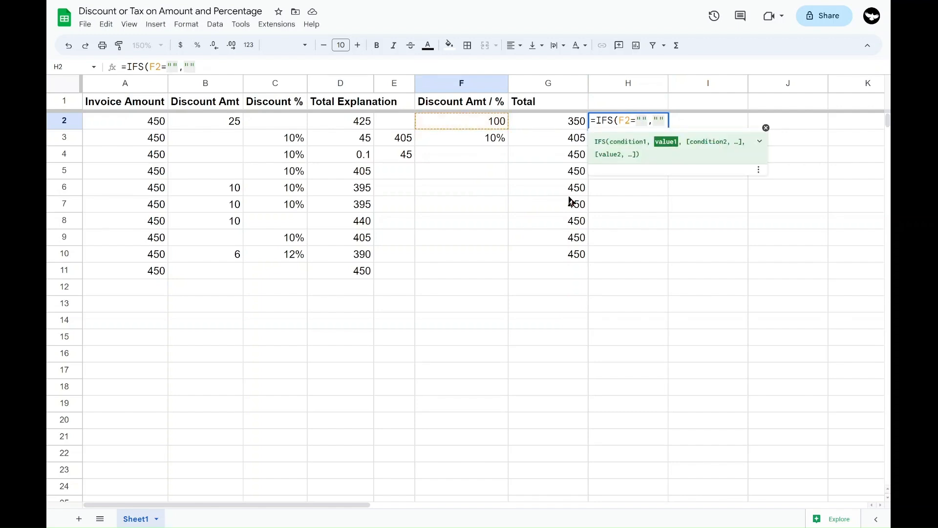
pyautogui.write(',')
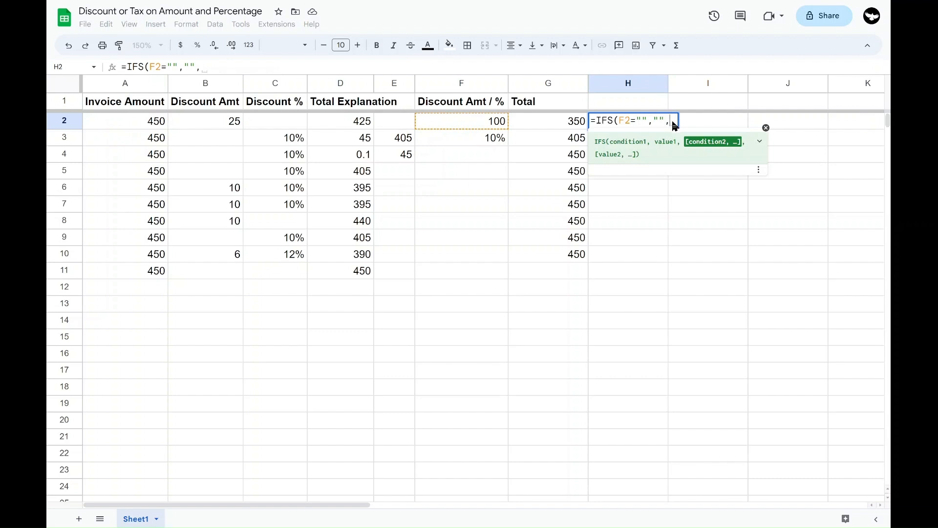
# Add F2<1 as the second condition of H2's IFS formula, with A2-F2*A2 as its value
pyautogui.click(444, 123)
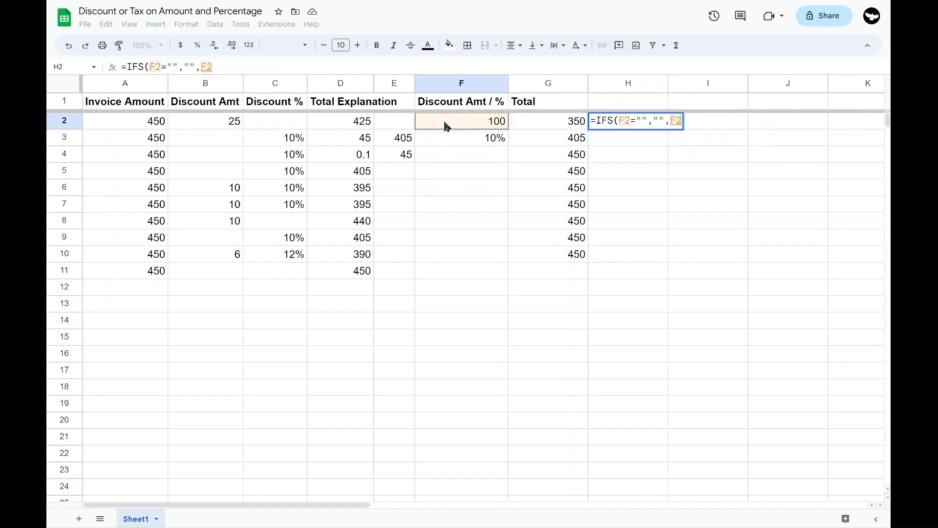
pyautogui.write('<1')
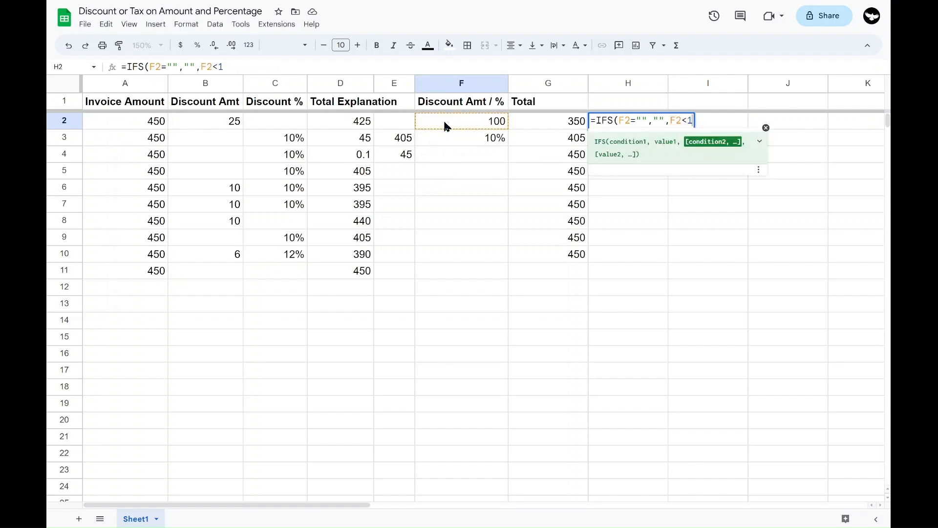
pyautogui.write(',')
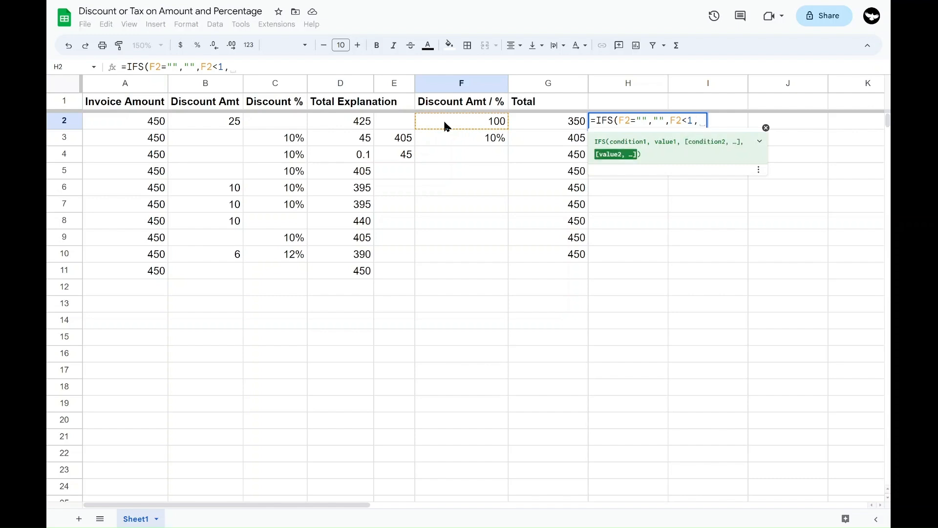
pyautogui.click(140, 123)
pyautogui.write('-')
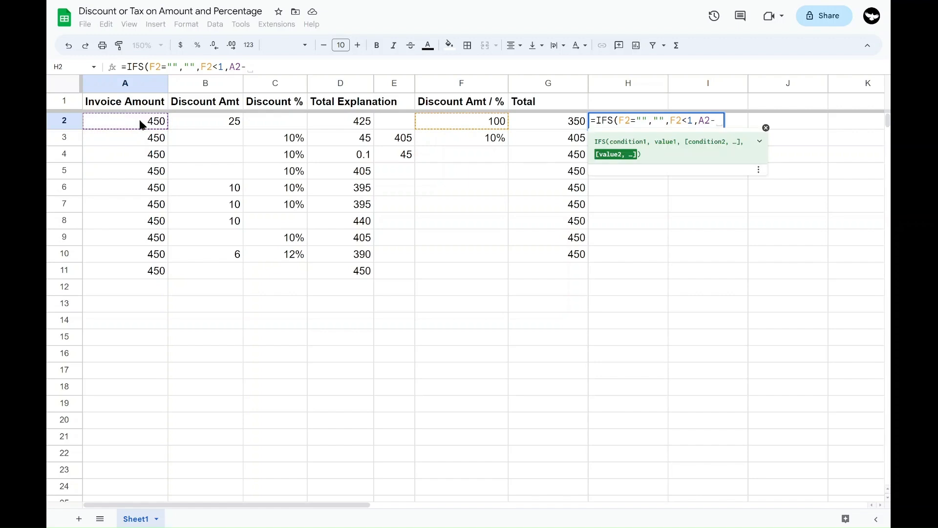
pyautogui.click(455, 122)
pyautogui.write('*')
pyautogui.click(151, 125)
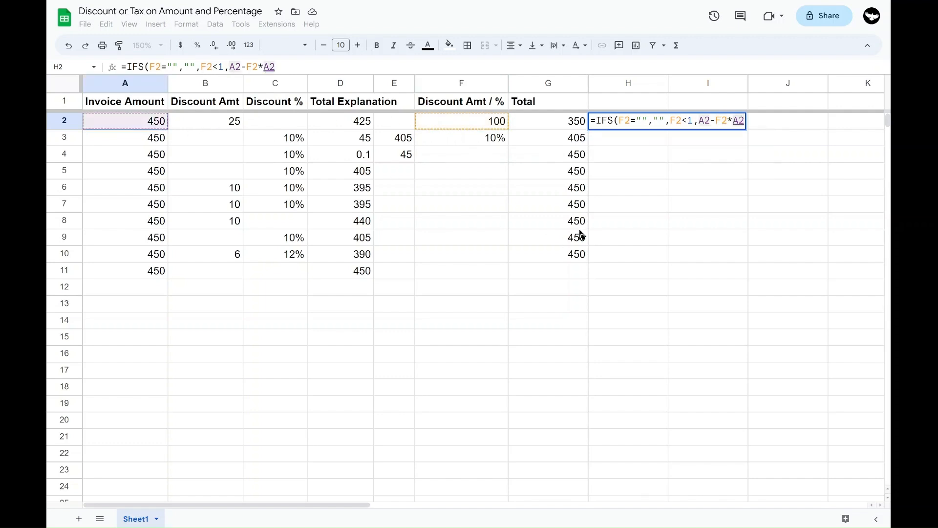
pyautogui.write(',')
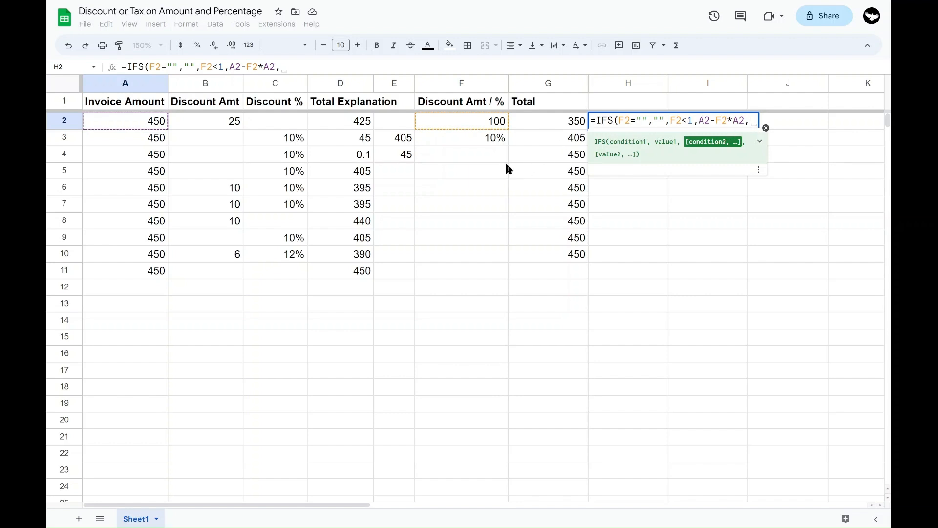
# Complete H2's IFS formula with F2>=1 as the third condition and A2-F2 as its value
pyautogui.click(477, 121)
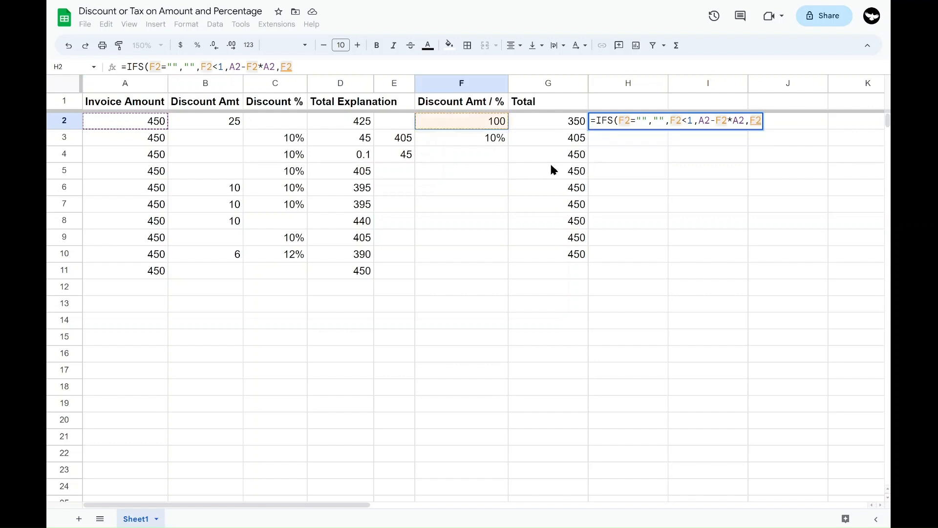
pyautogui.write('>')
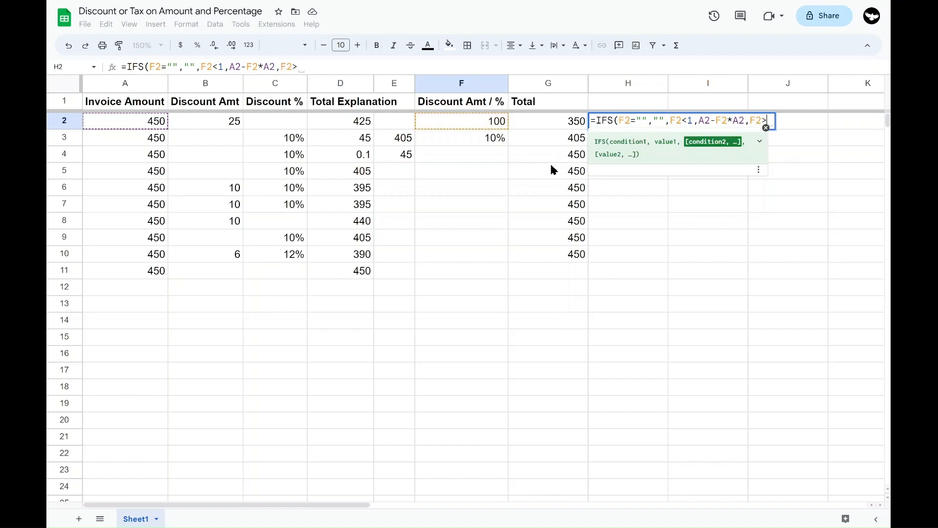
pyautogui.write('=1')
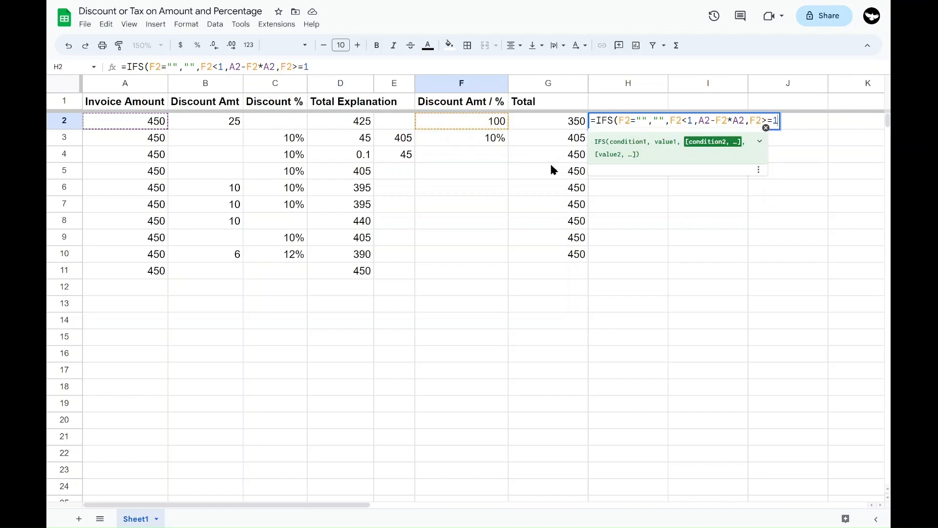
pyautogui.write(',')
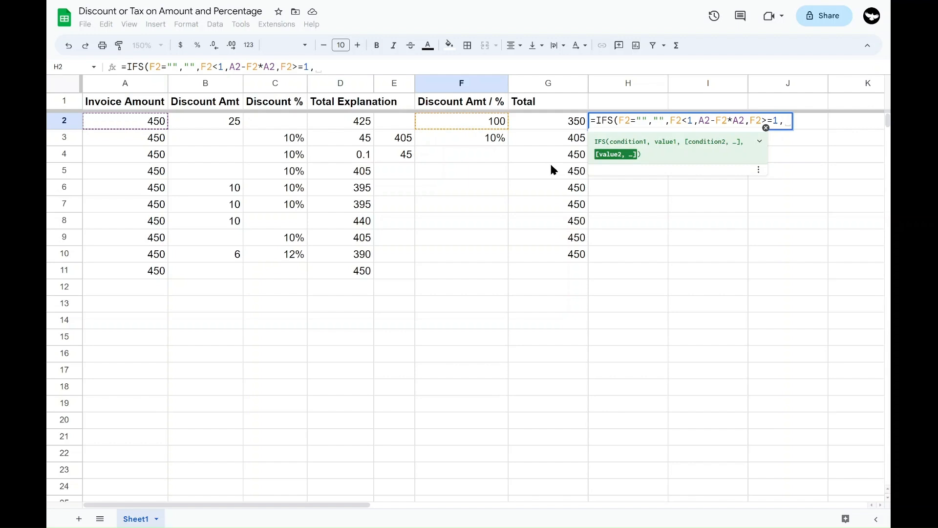
pyautogui.click(134, 121)
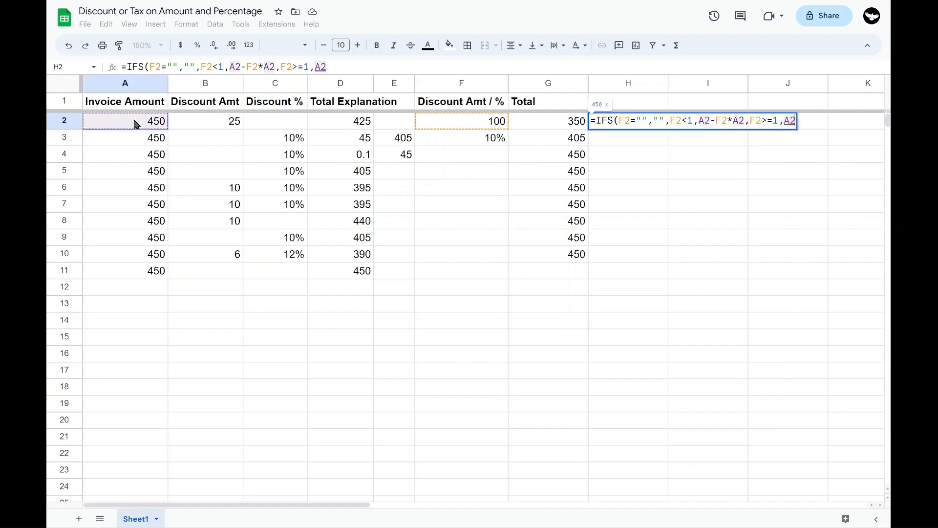
pyautogui.write('-')
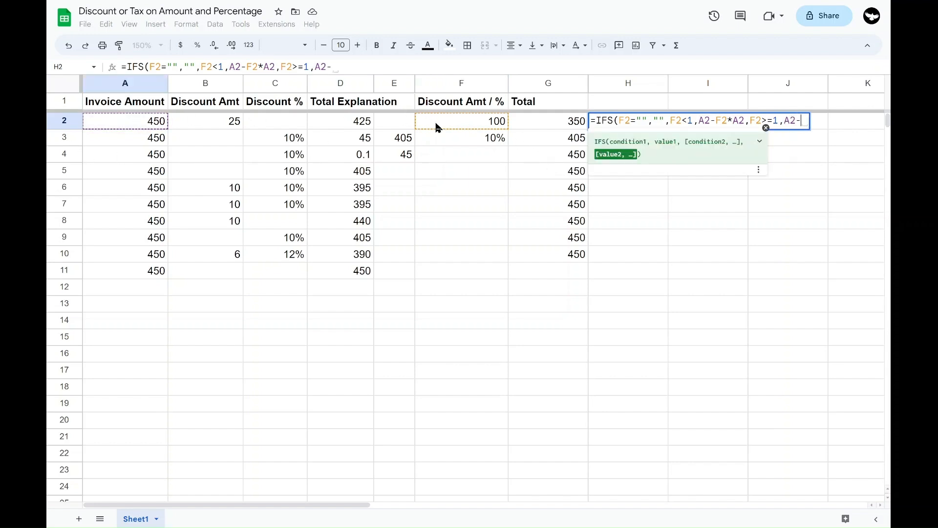
pyautogui.click(454, 126)
pyautogui.write(')')
pyautogui.press('Return')
# Fill the IFS formula in H2 down through H10
pyautogui.press('Up')
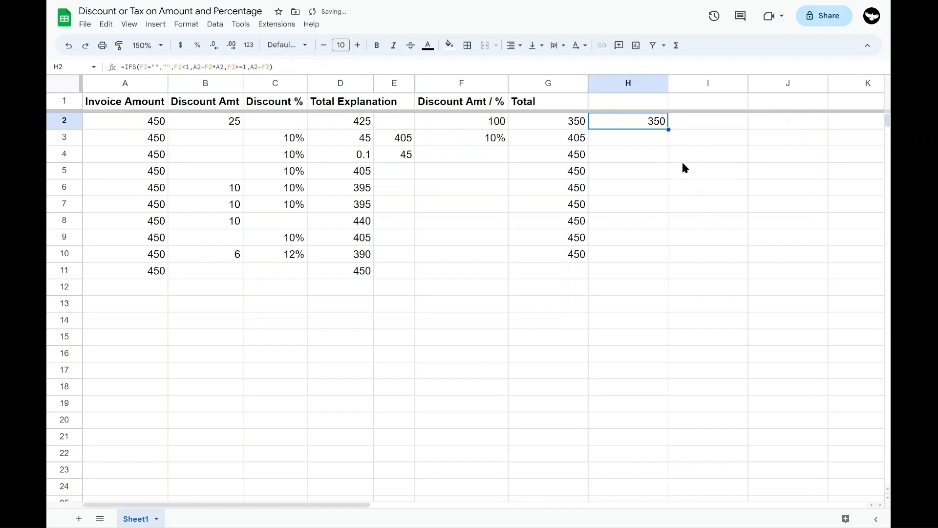
pyautogui.moveTo(668, 127); pyautogui.dragTo(659, 254)
pyautogui.click(638, 317)
# Enter a discount amount of 50 in F7 to test the formulas with a fixed amount
pyautogui.click(484, 206)
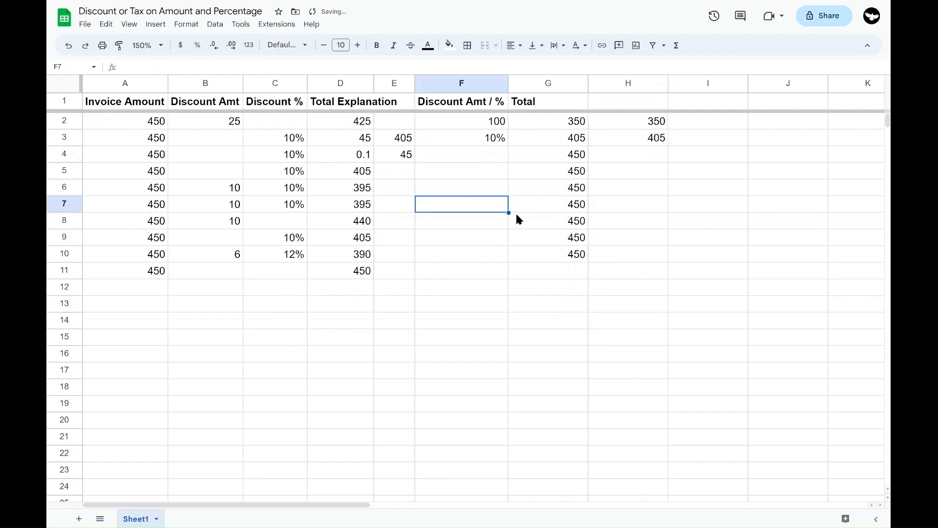
pyautogui.write('50')
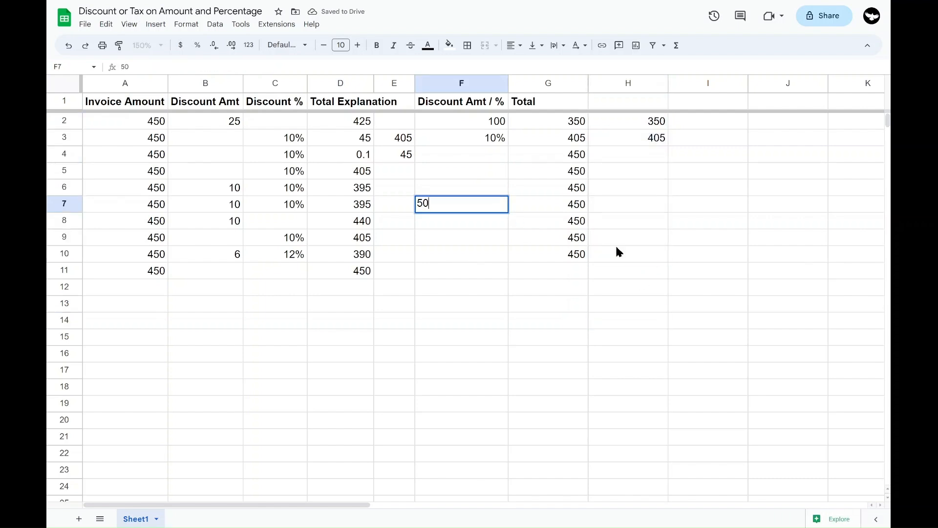
pyautogui.press('Tab')
# Enter a percentage discount of 5% in F8, correcting the duplicated percent sign
pyautogui.press('Down')
pyautogui.press('Left')
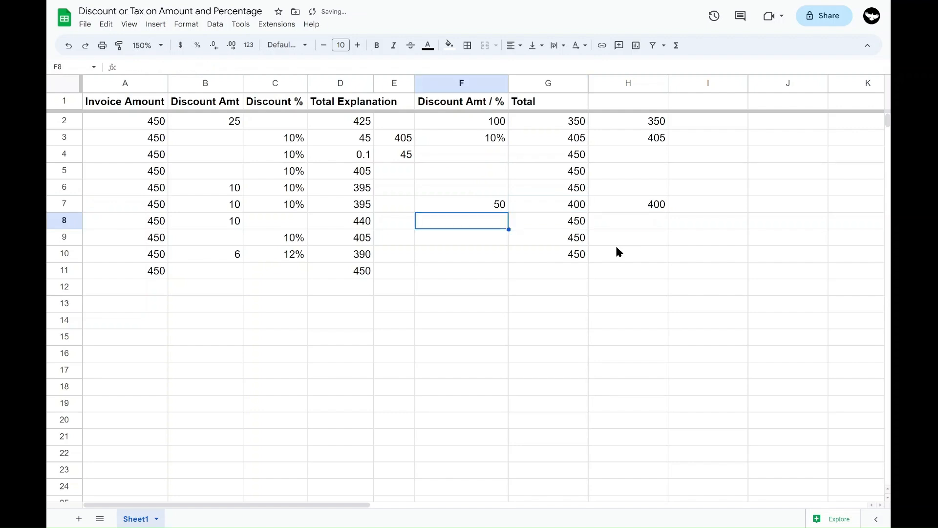
pyautogui.write('5%%')
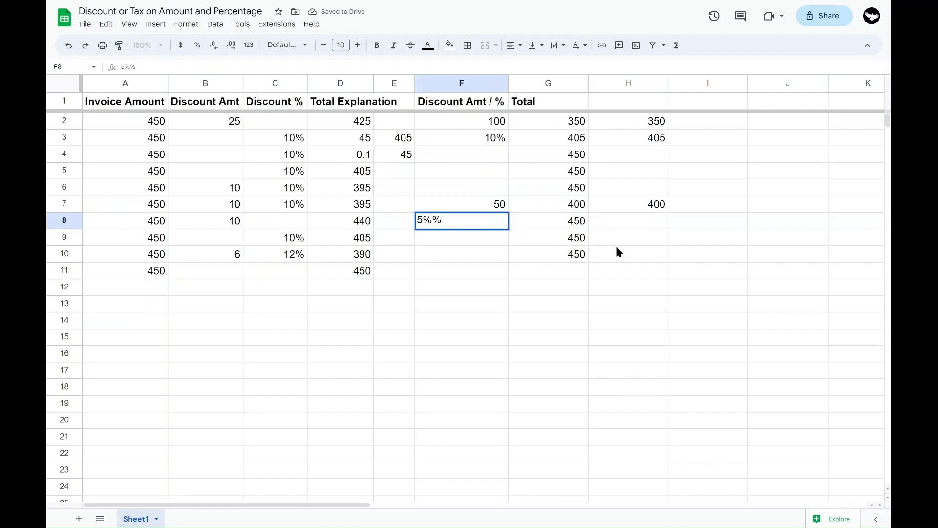
pyautogui.press('Tab')
pyautogui.click(462, 222)
pyautogui.doubleClick(462, 222)
pyautogui.press('BackSpace')
pyautogui.press('Return')
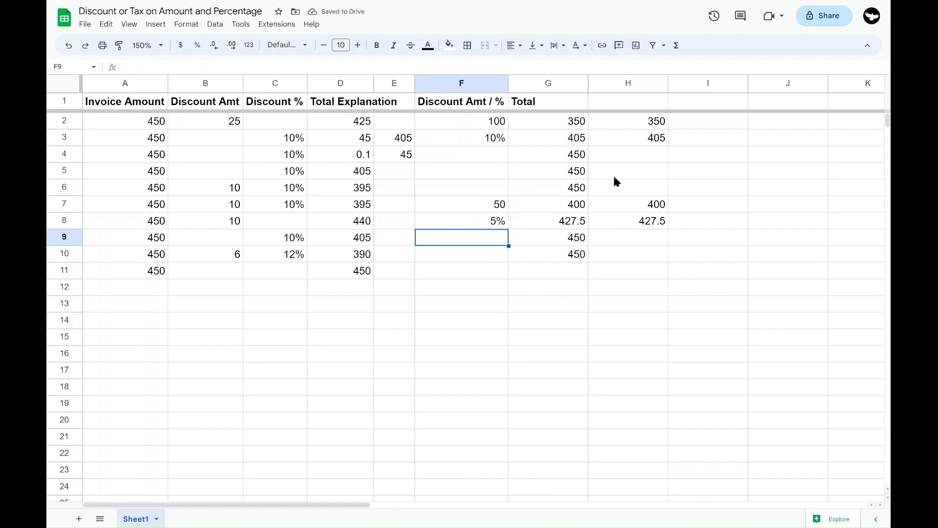
# Review the conditions and values of the IFS formula in H2, leaving the formula as it is
pyautogui.click(630, 124)
pyautogui.doubleClick(629, 121)
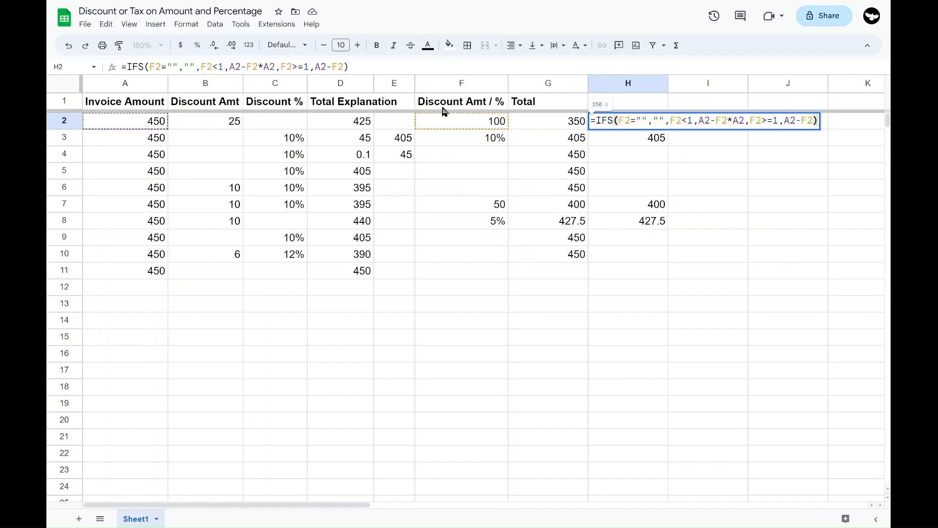
pyautogui.press('Return')
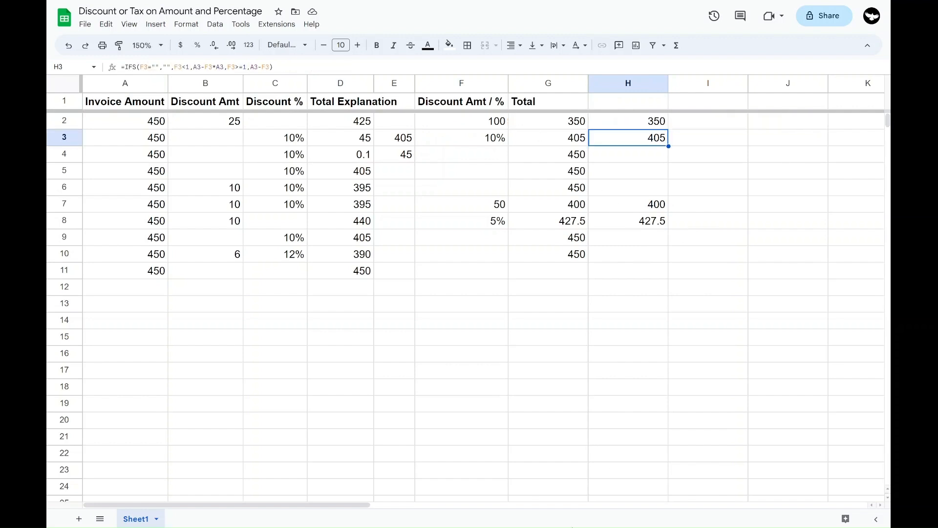